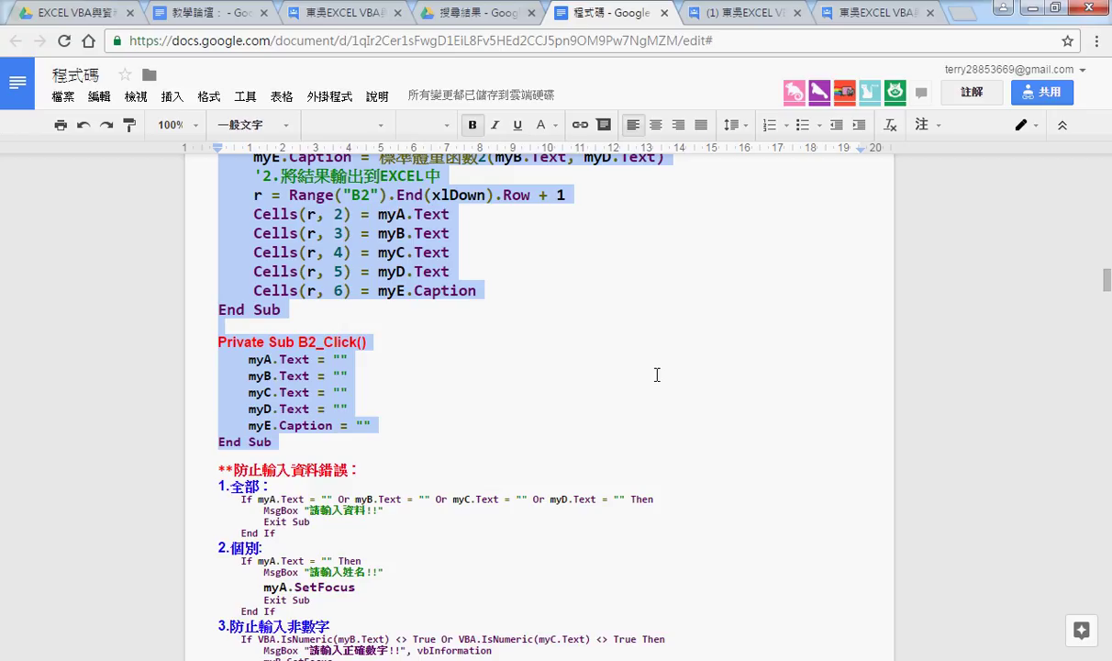
# Scroll the Google Doc to the 按鈕事件 code, then return to the VBA editor
pyautogui.scroll(1, 654, 385)
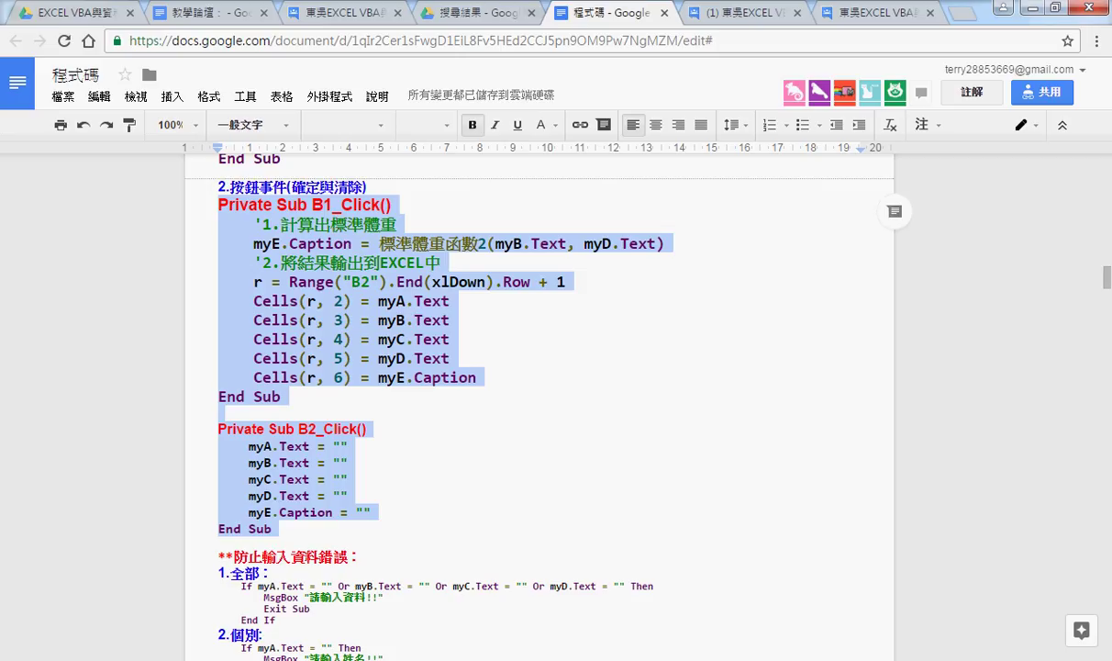
pyautogui.click(348, 546)
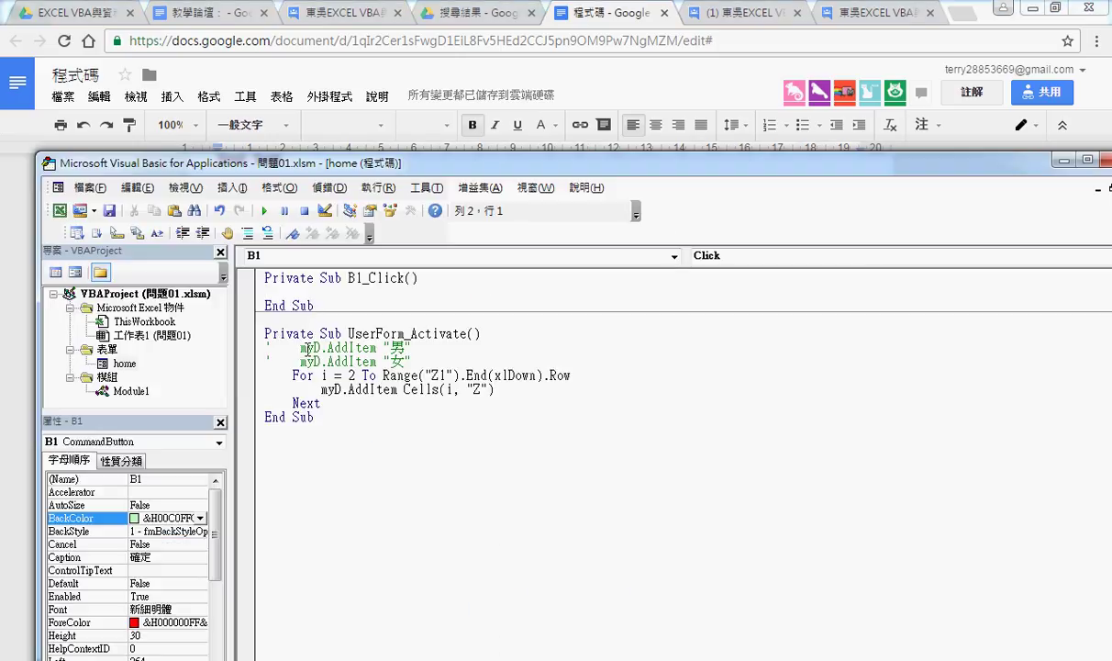
# Open the home form and double-click its 確定 button to create the B1_Click procedure
pyautogui.doubleClick(118, 367)
pyautogui.click(596, 315)
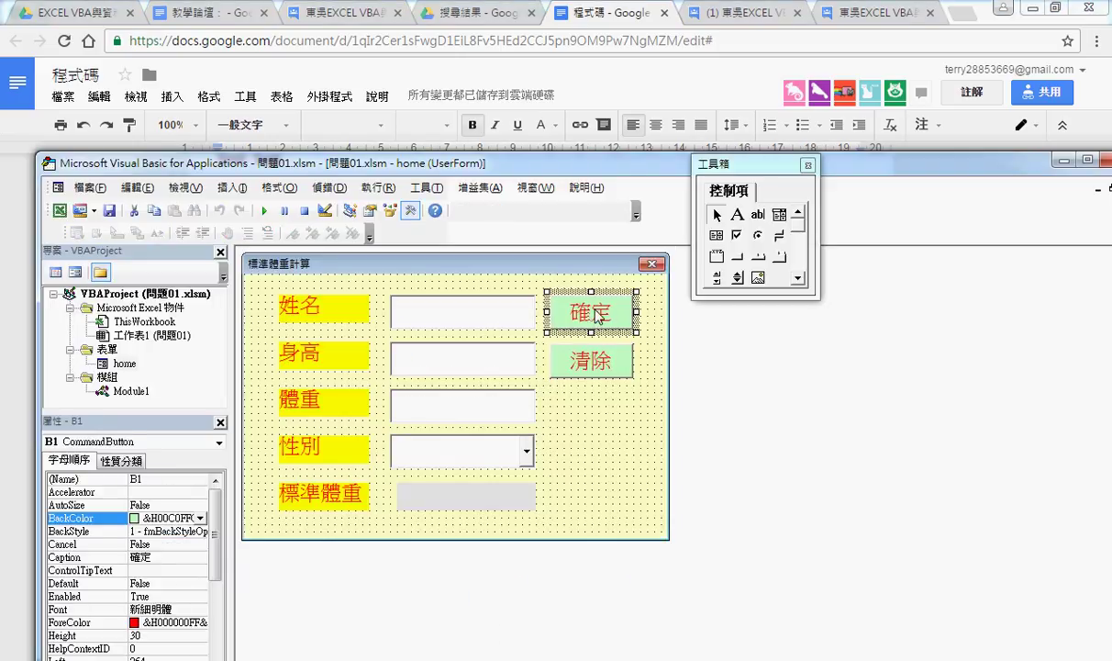
pyautogui.doubleClick(596, 314)
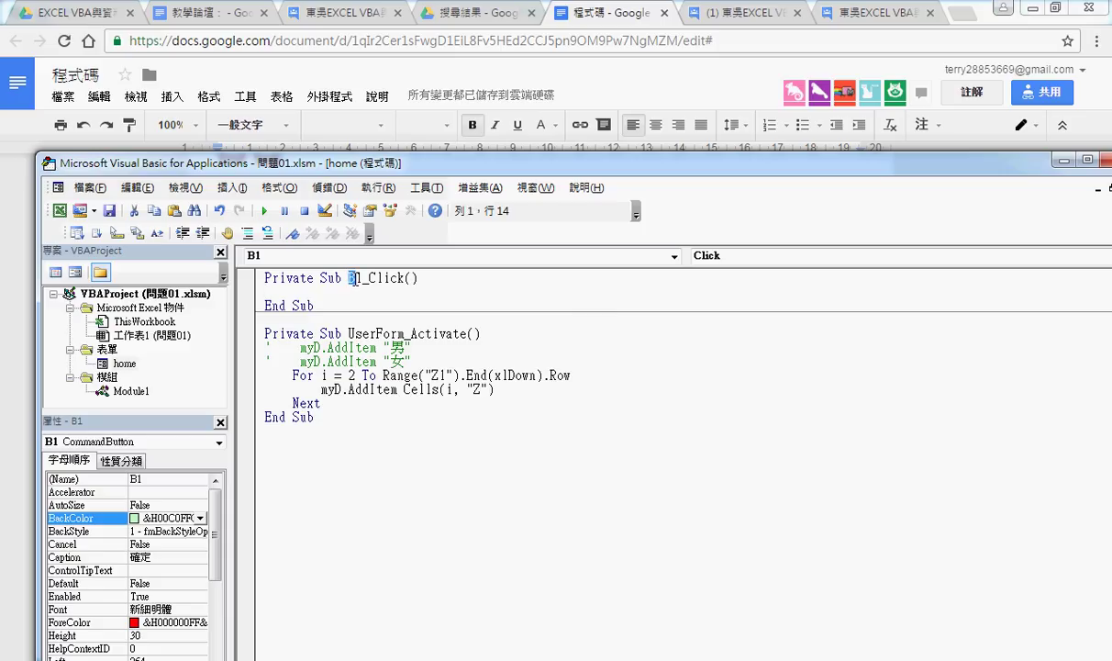
# Highlight B1 and Click in the procedure header, place the cursor in the empty body, and bring Excel behind
pyautogui.moveTo(349, 278); pyautogui.dragTo(363, 280)
pyautogui.moveTo(369, 278); pyautogui.dragTo(404, 276)
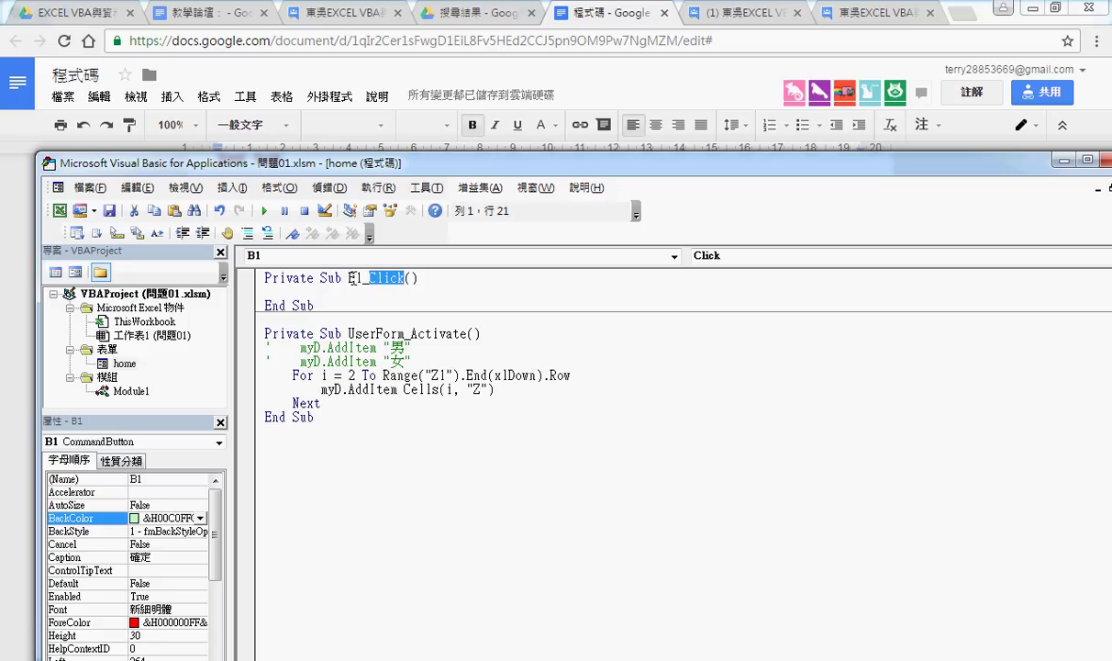
pyautogui.moveTo(350, 278); pyautogui.dragTo(405, 278)
pyautogui.click(390, 290)
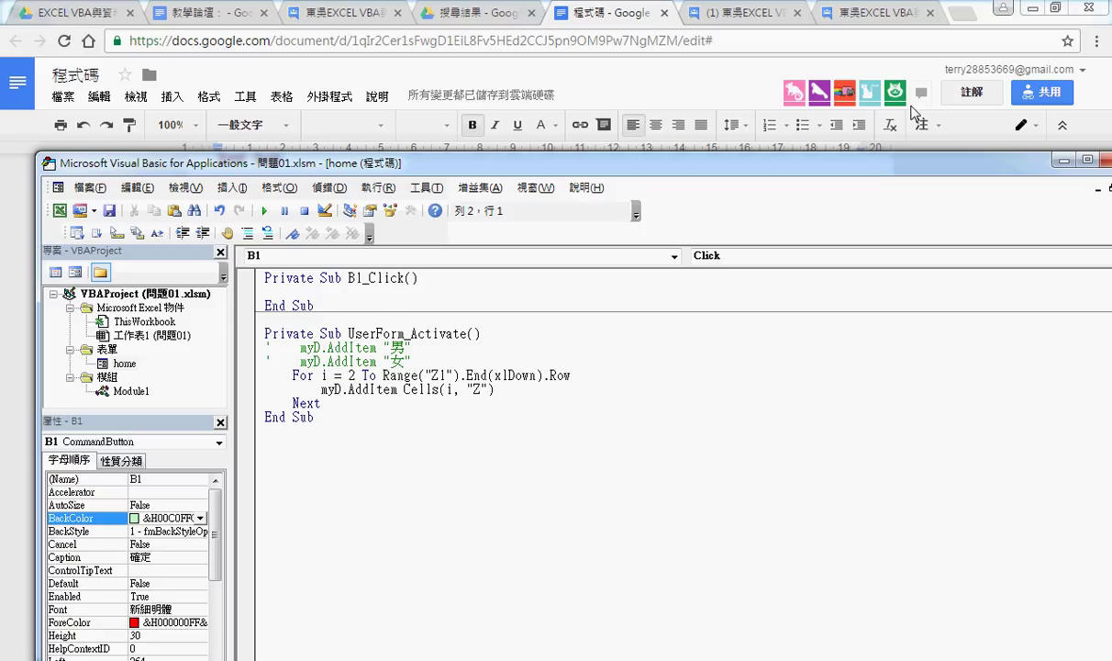
pyautogui.click(972, 10)
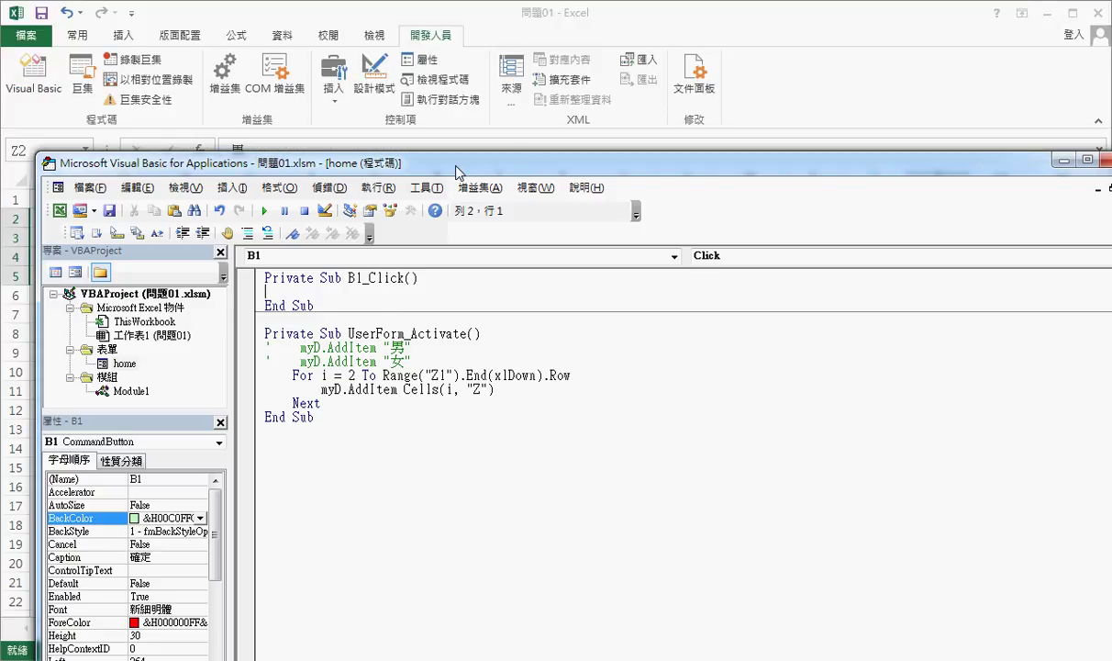
# Hide the VBA editor, scroll to the weight table, select cell B7, then switch to the code document
pyautogui.moveTo(436, 165); pyautogui.dragTo(814, 85)
pyautogui.hotkey('alt', 'F11')
pyautogui.click(249, 403)
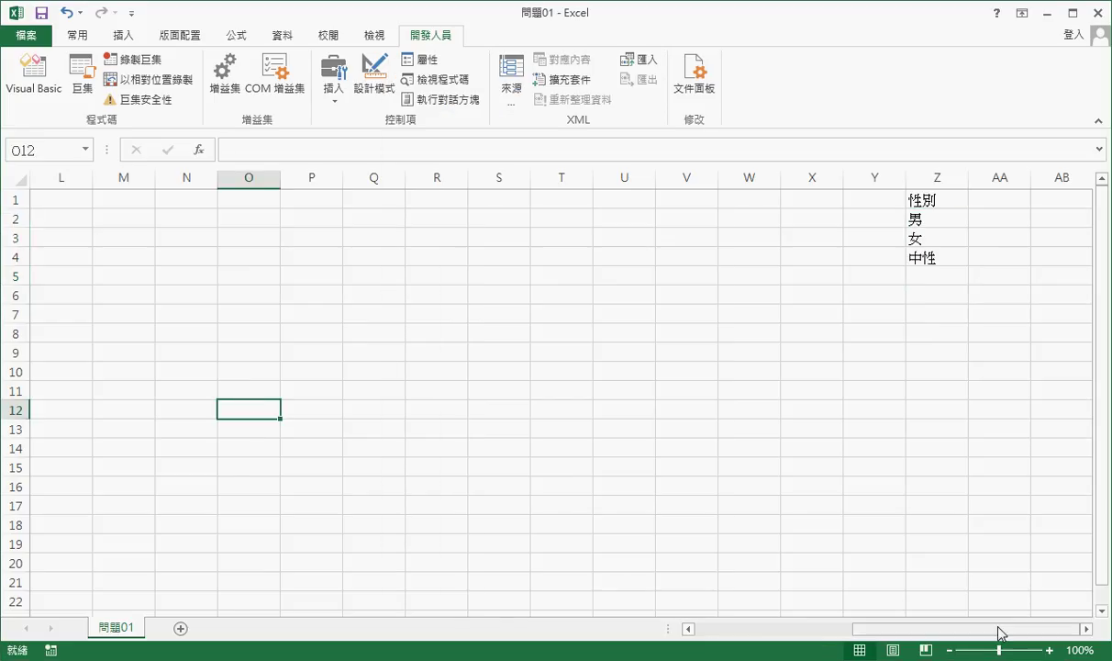
pyautogui.moveTo(964, 628); pyautogui.dragTo(812, 629)
pyautogui.click(120, 312)
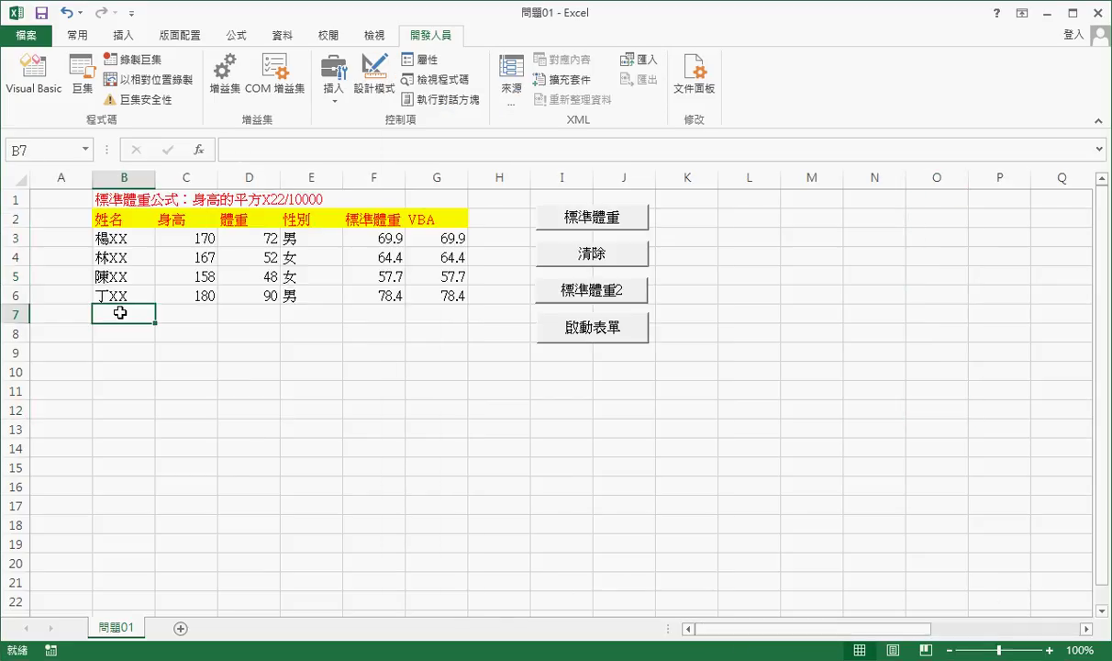
pyautogui.hotkey('alt', 'Tab')
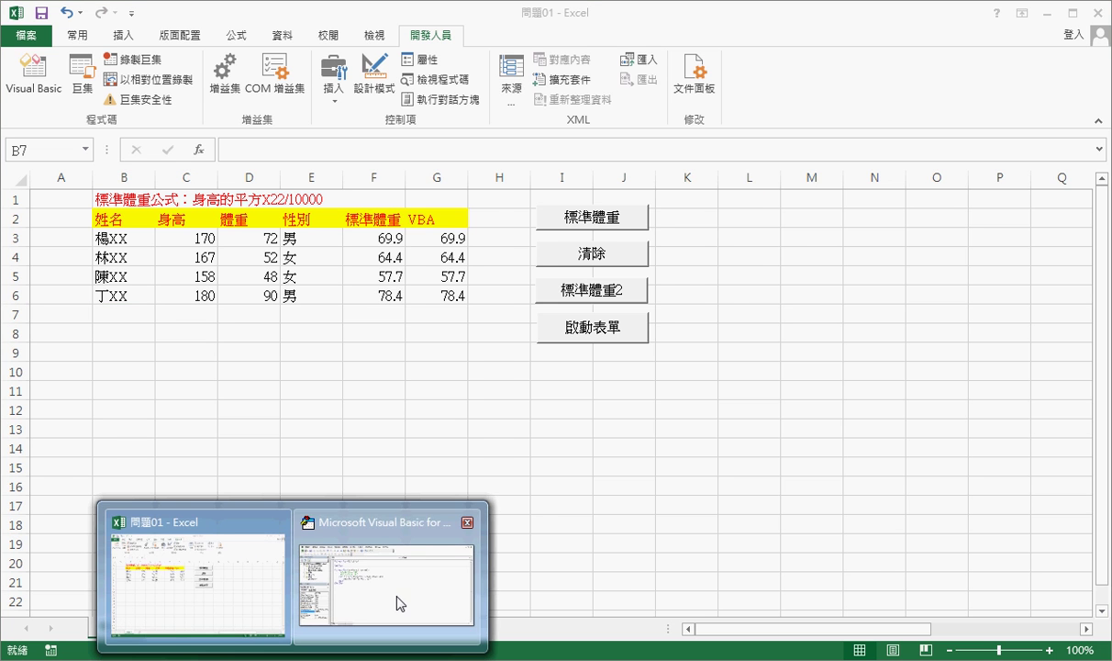
pyautogui.click(376, 564)
# Copy the B1_Click body lines from the Google Doc and minimize the document
pyautogui.hotkey('alt', 'Tab')
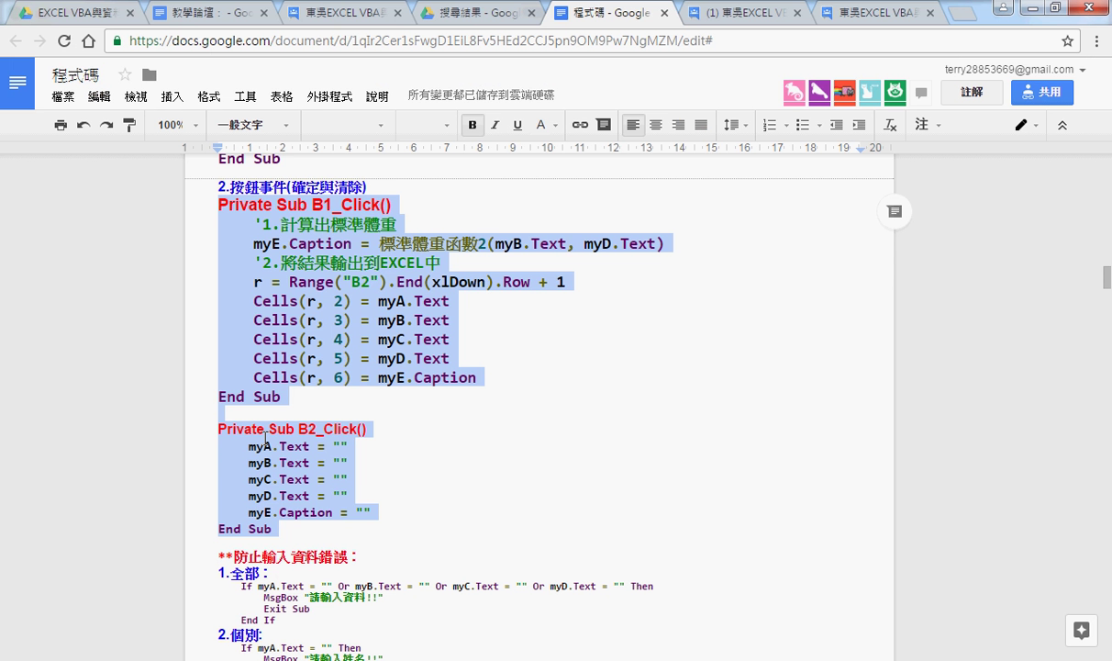
pyautogui.moveTo(218, 224); pyautogui.dragTo(484, 377)
pyautogui.hotkey('ctrl', 'c')
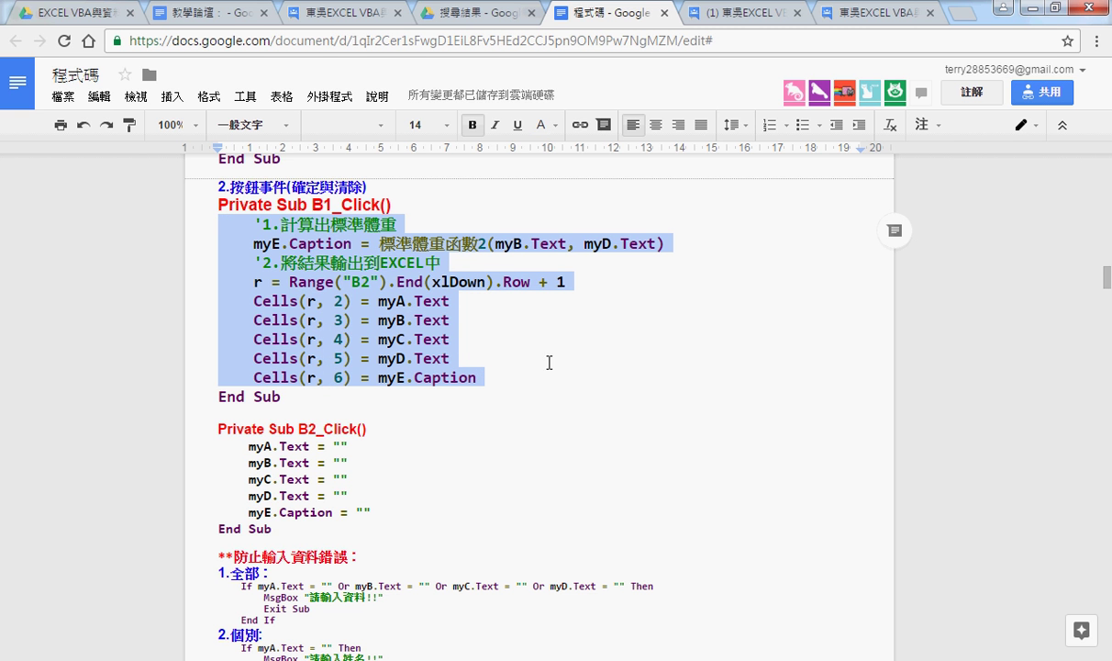
pyautogui.click(1032, 7)
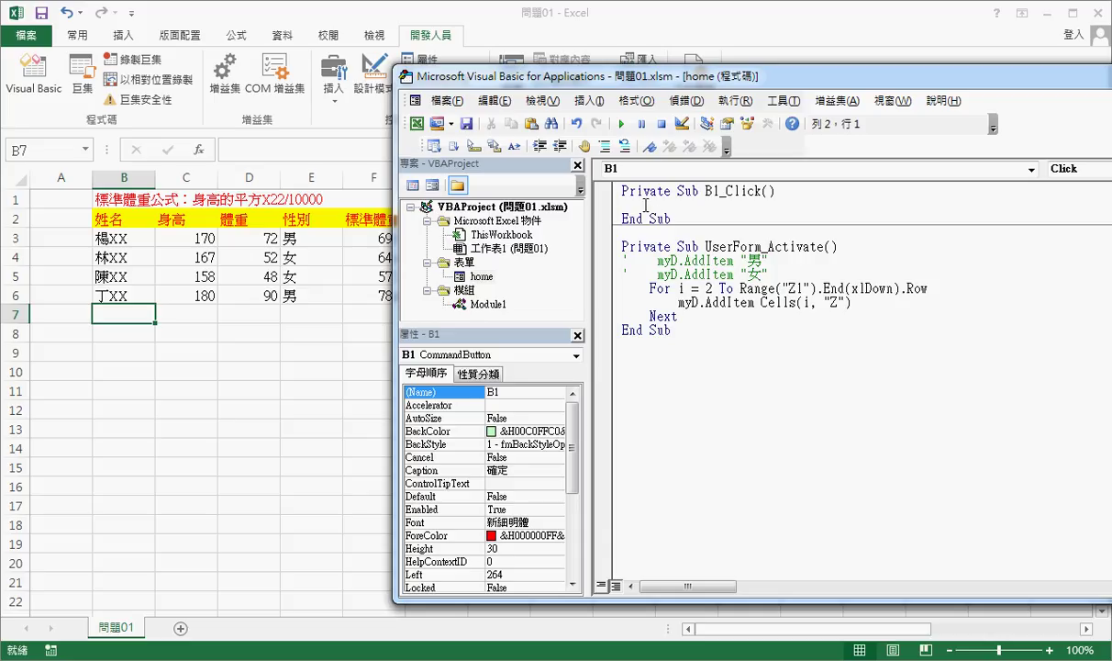
# Paste the copied code into B1_Click, highlighting 標準體重函數2 and its myB.Text argument
pyautogui.hotkey('ctrl', 'v')
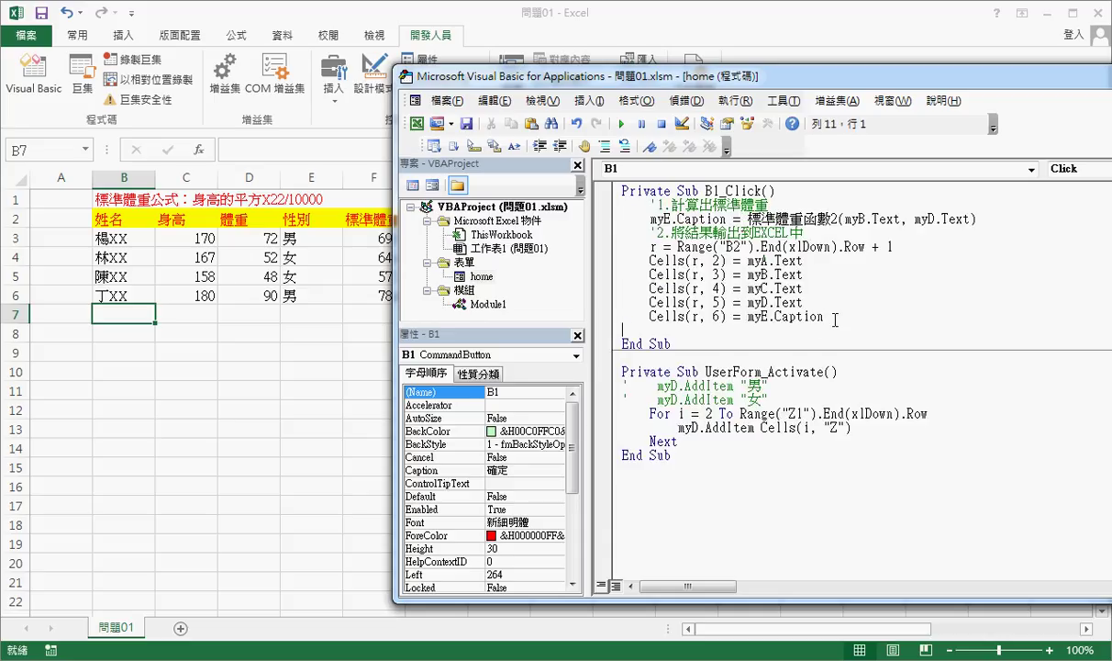
pyautogui.moveTo(746, 218); pyautogui.dragTo(840, 218)
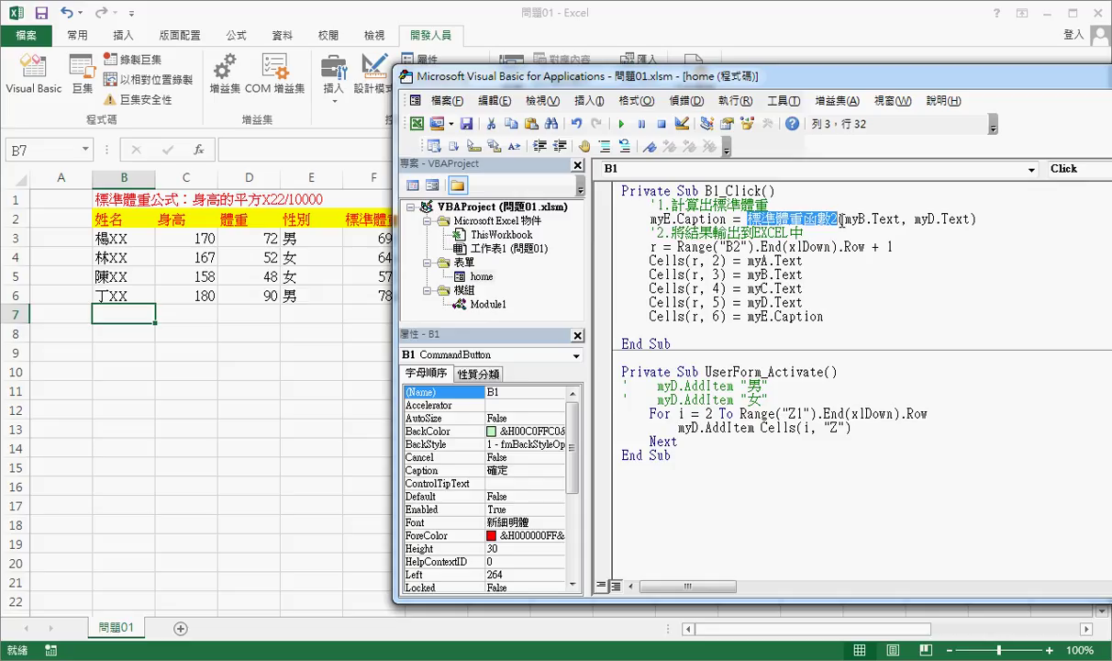
pyautogui.moveTo(845, 219); pyautogui.dragTo(896, 219)
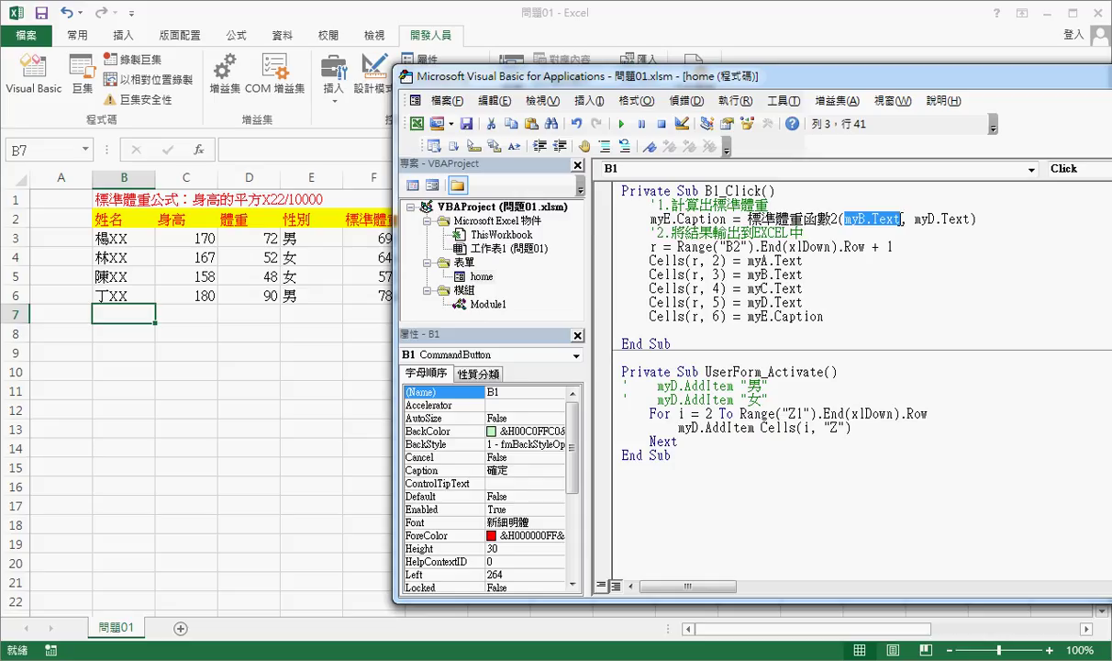
# Identify the 身高 text box and 性別 combo box on the home form that the code reads
pyautogui.doubleClick(465, 274)
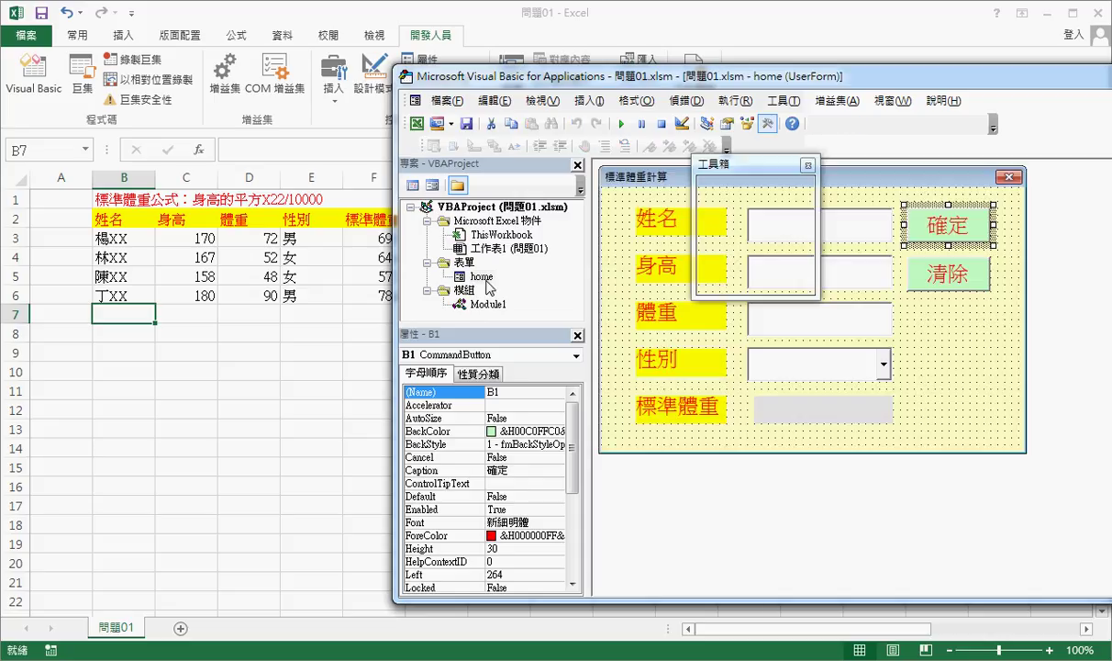
pyautogui.moveTo(720, 164); pyautogui.dragTo(931, 435)
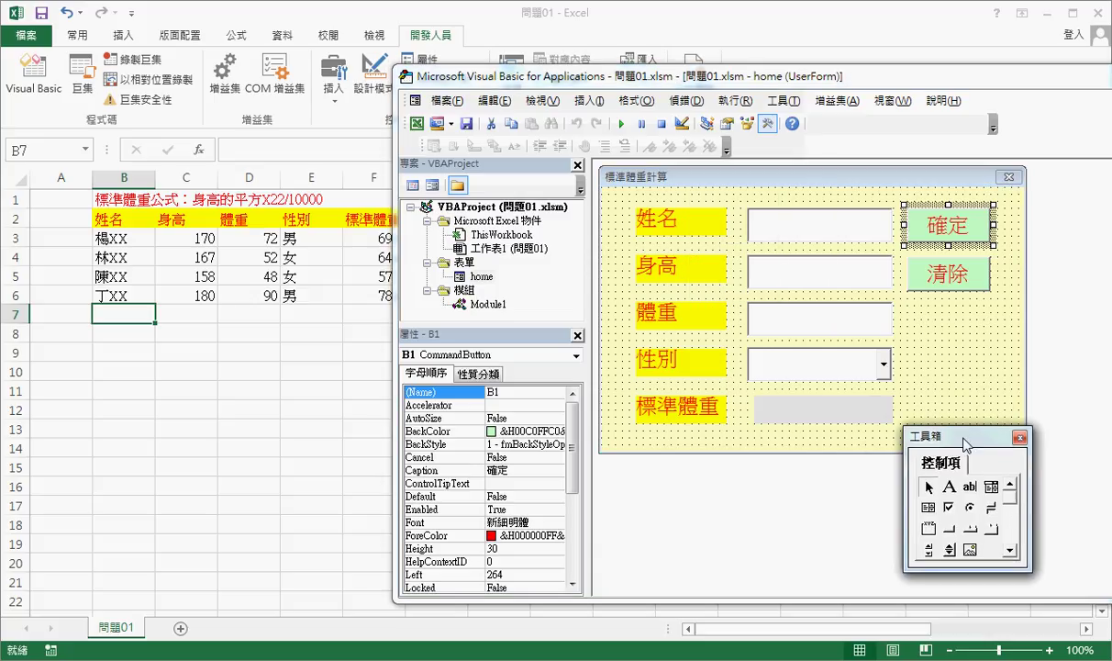
pyautogui.click(830, 270)
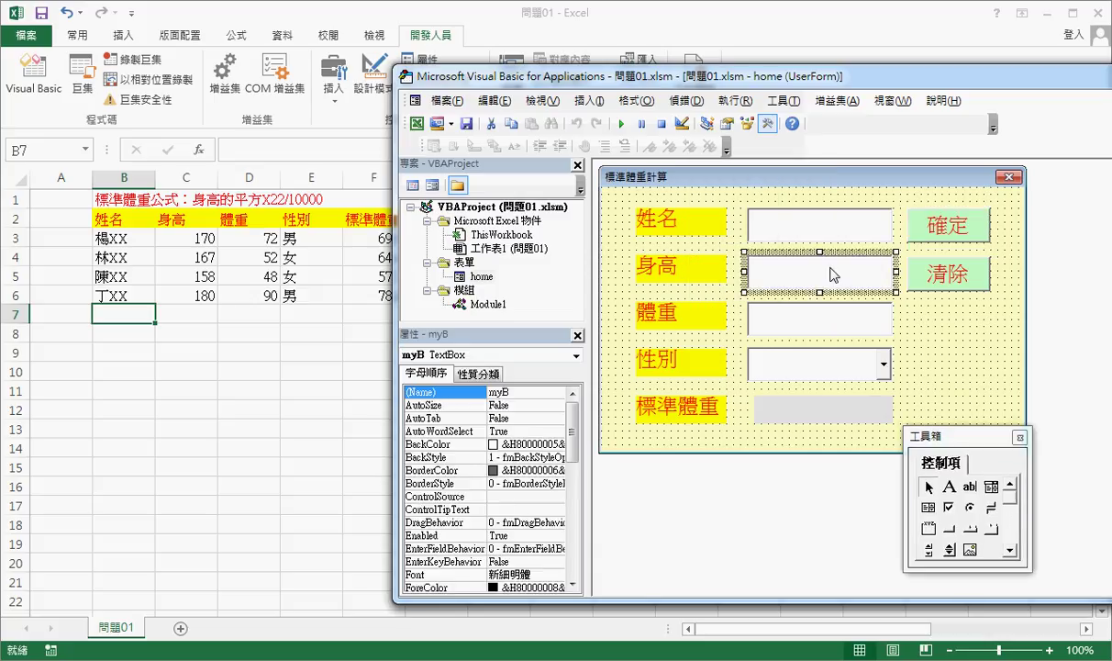
pyautogui.click(829, 369)
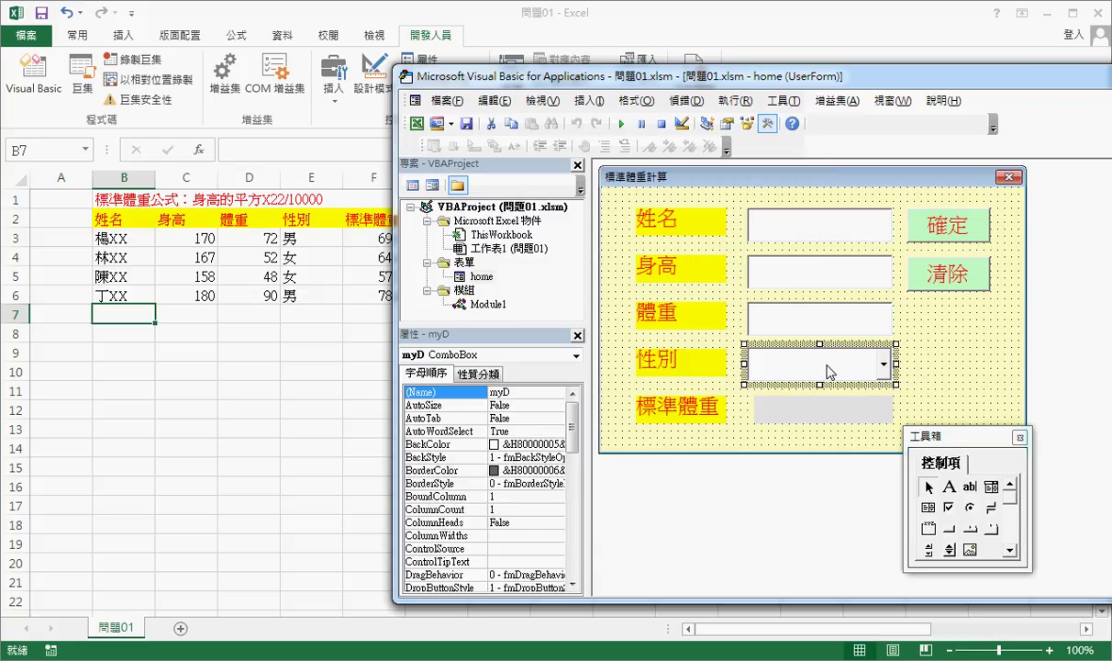
pyautogui.doubleClick(920, 222)
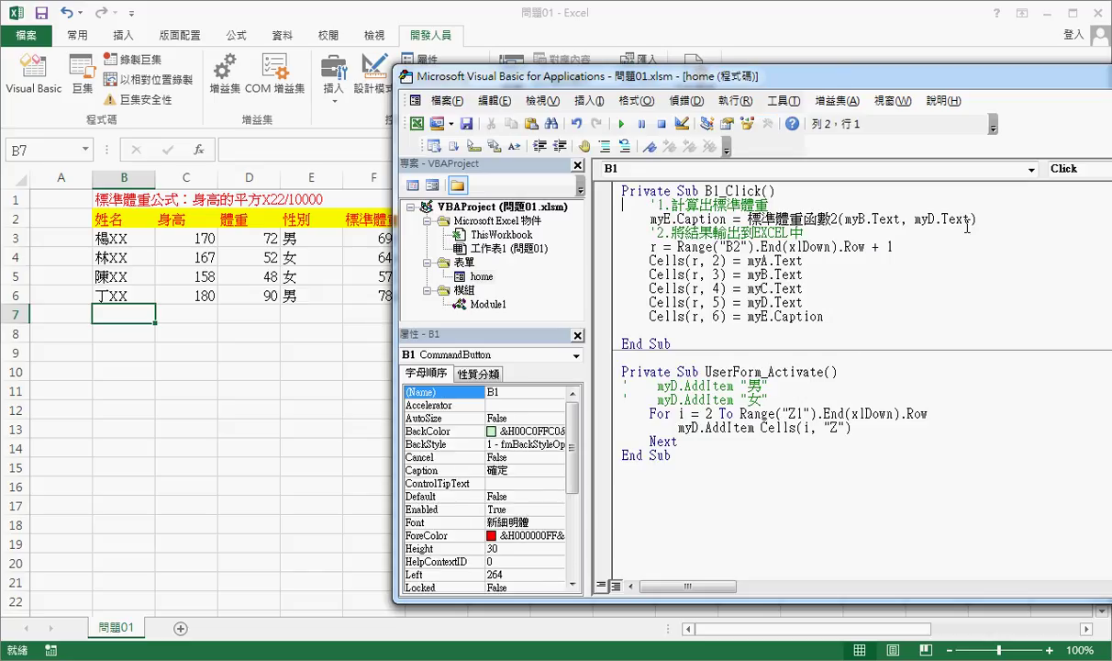
# Trace the 標準體重函數2 result into myE.Caption and locate the myE label on the form
pyautogui.moveTo(845, 220); pyautogui.dragTo(902, 223)
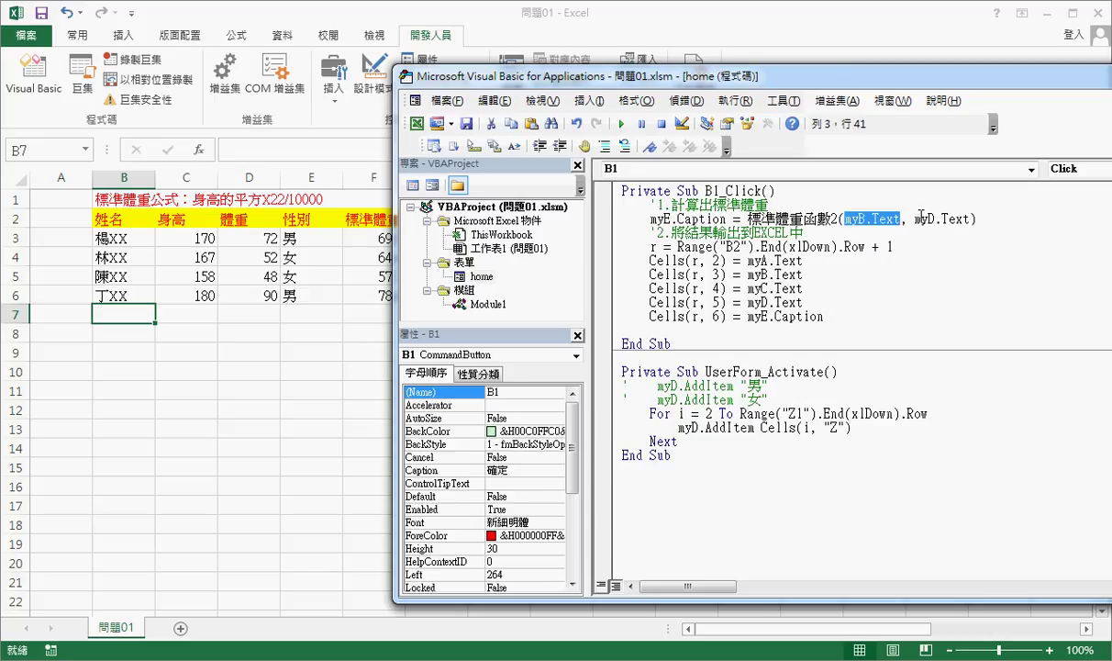
pyautogui.moveTo(976, 218); pyautogui.dragTo(749, 218)
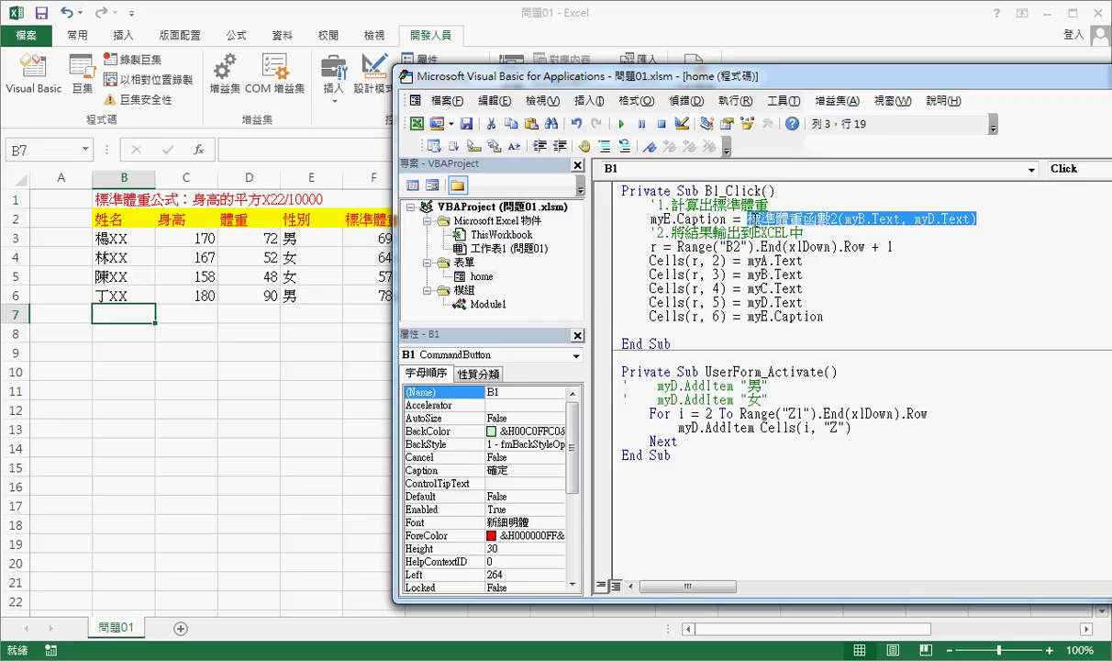
pyautogui.click(758, 219)
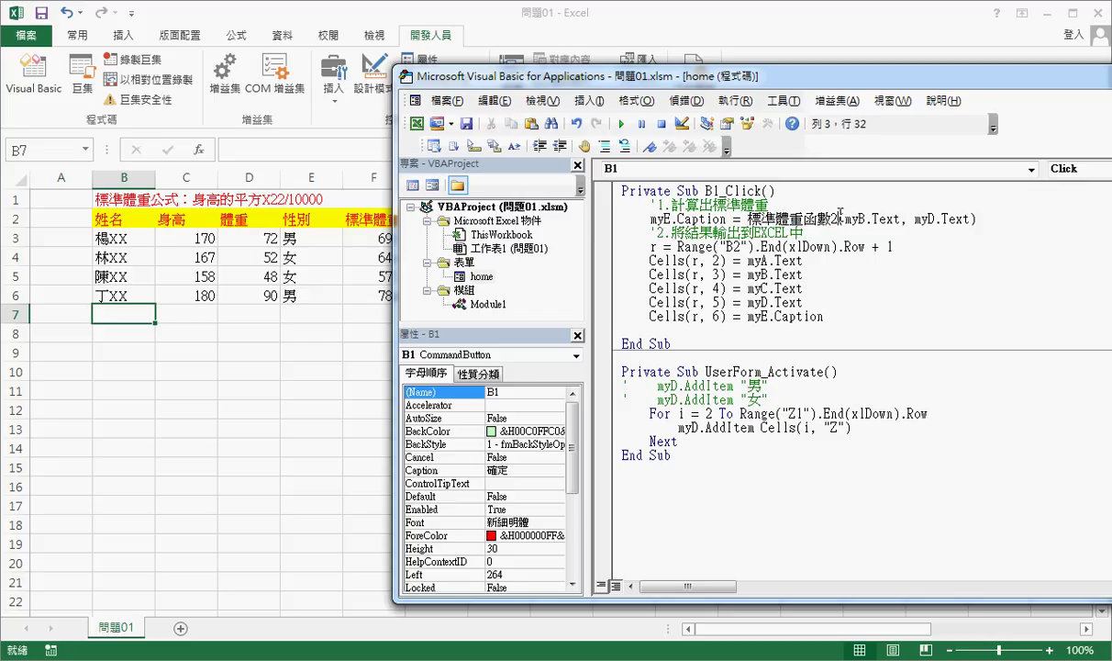
pyautogui.moveTo(839, 218); pyautogui.dragTo(749, 218)
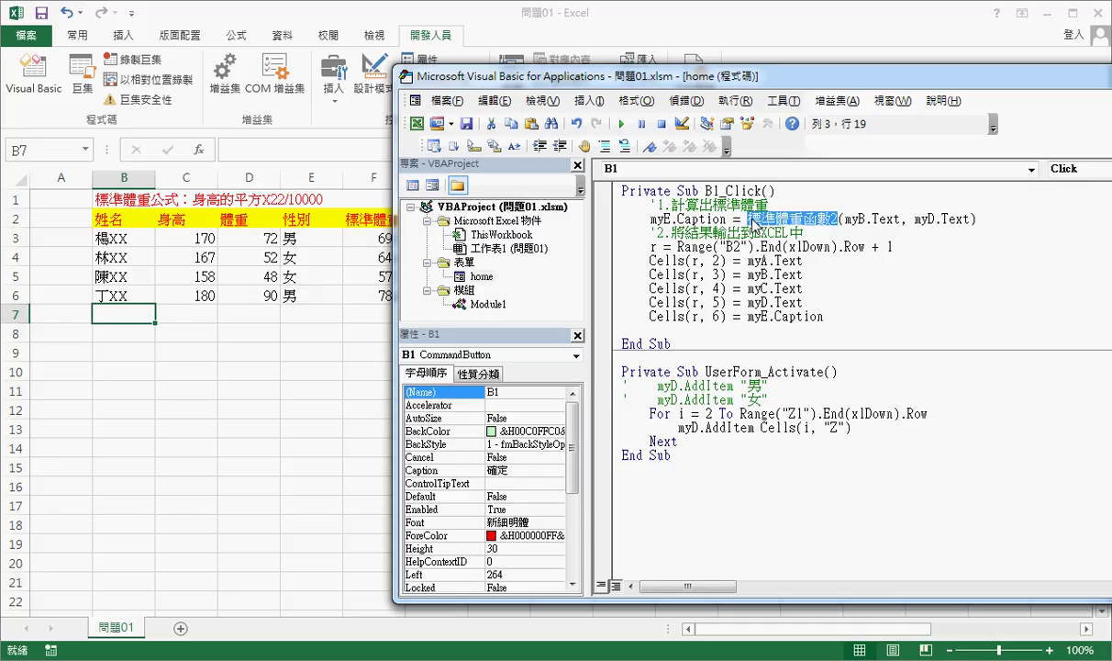
pyautogui.moveTo(726, 218); pyautogui.dragTo(650, 216)
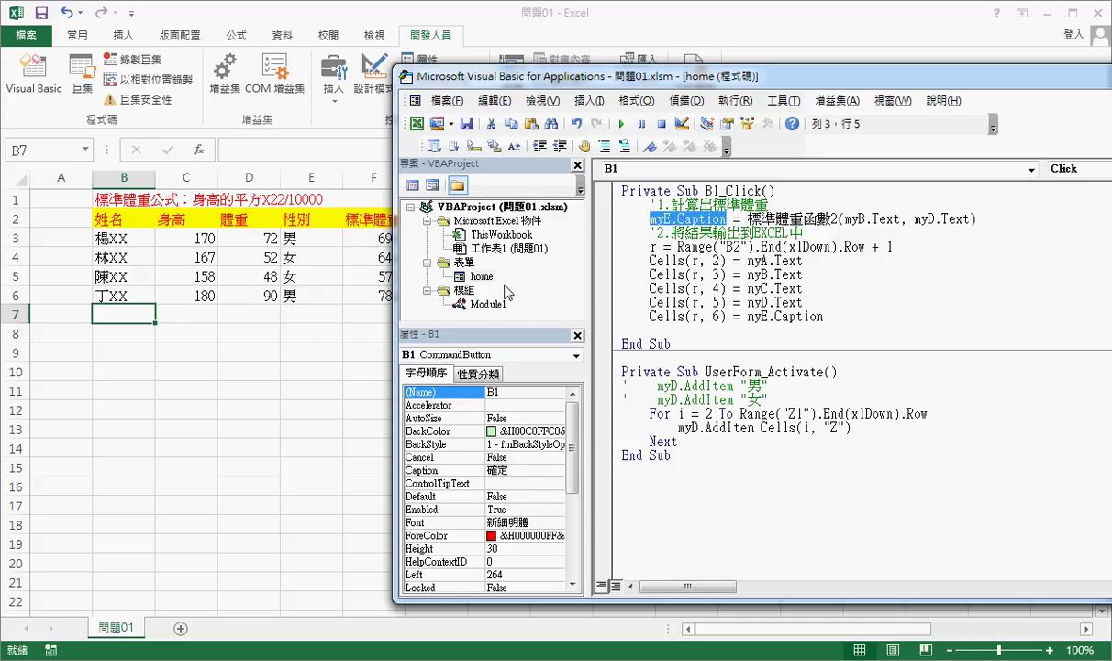
pyautogui.doubleClick(475, 276)
pyautogui.click(812, 413)
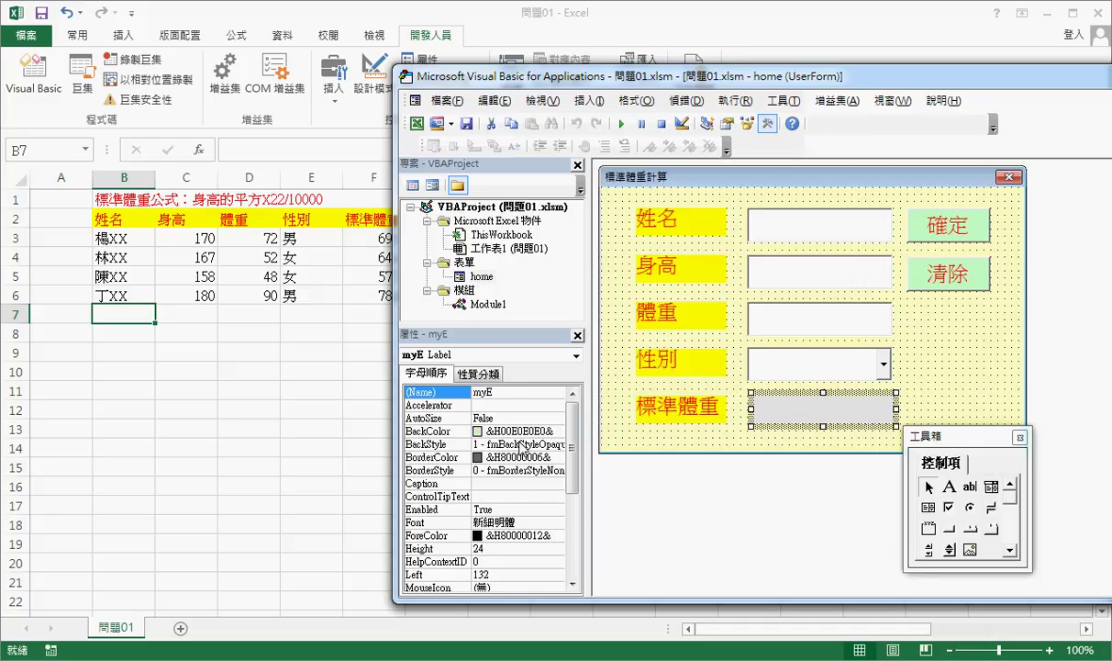
# Check the myE label's Caption property and the 姓名 box, then reopen B1_Click from 確定
pyautogui.click(427, 487)
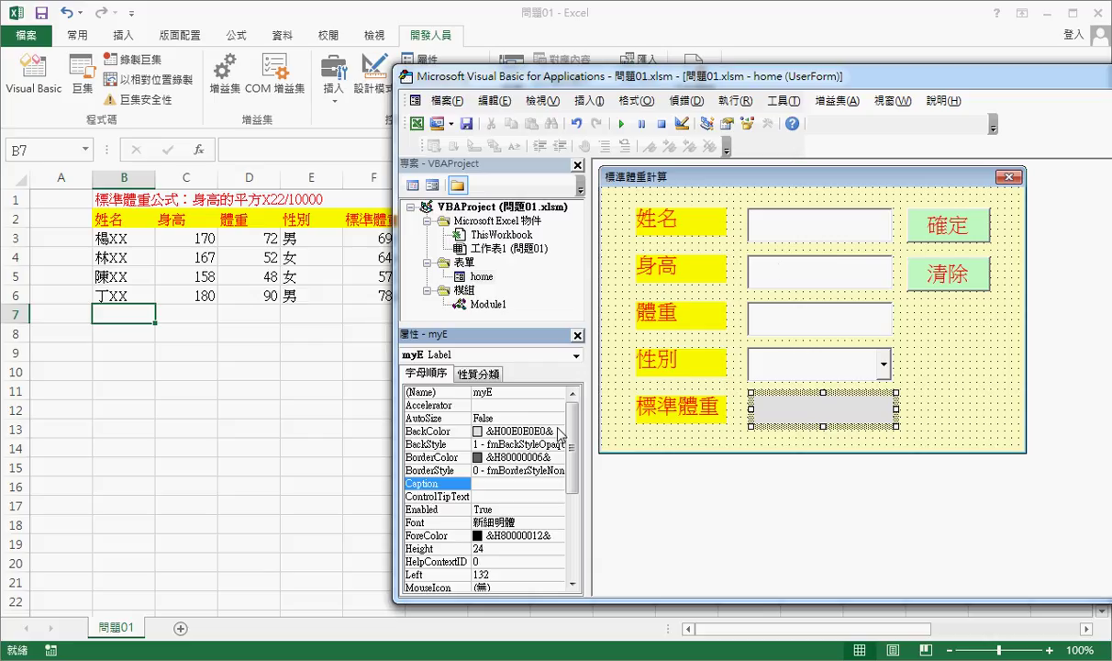
pyautogui.click(755, 229)
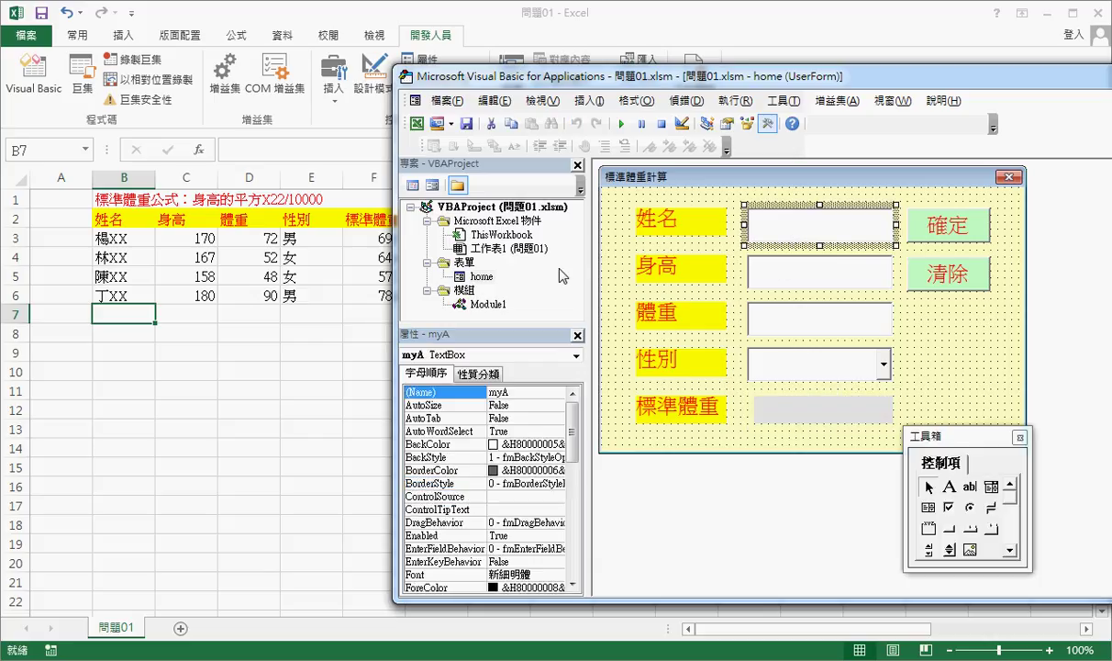
pyautogui.doubleClick(926, 231)
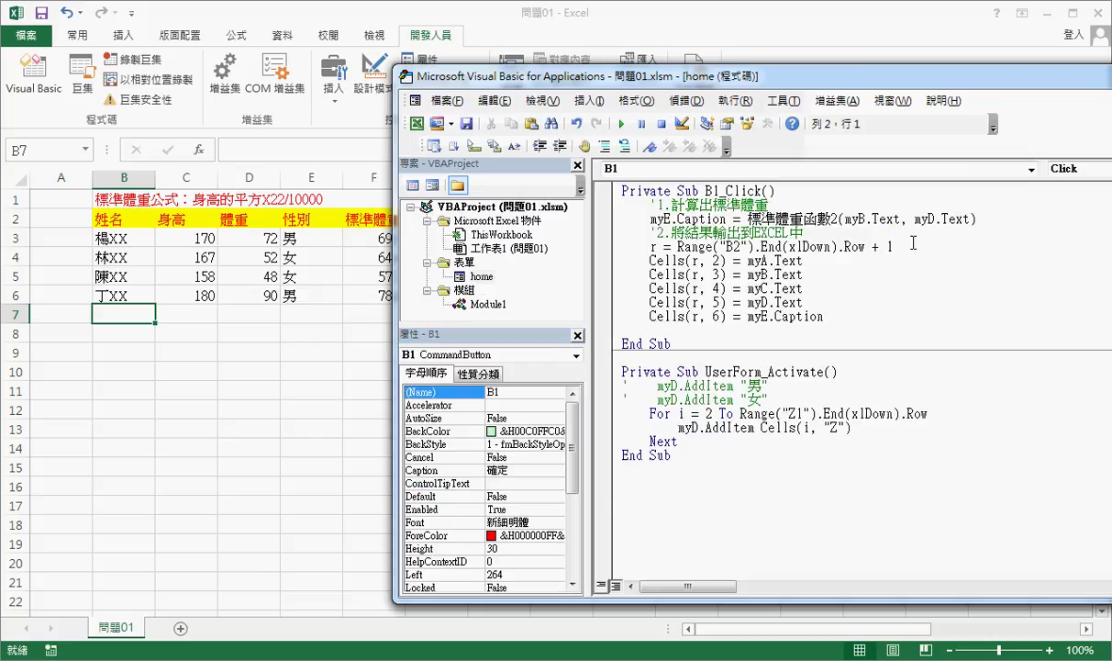
pyautogui.moveTo(976, 218); pyautogui.dragTo(649, 219)
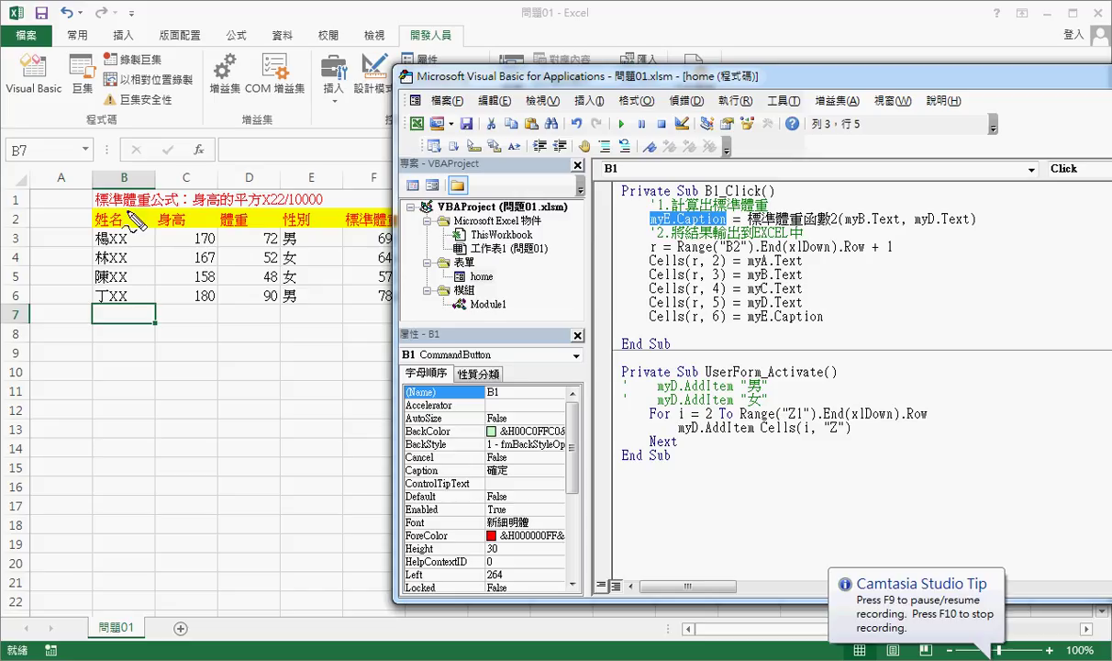
pyautogui.moveTo(124, 211)
pyautogui.mouseDown()
pyautogui.moveTo(129, 286)
pyautogui.moveTo(142, 259)
pyautogui.mouseUp()
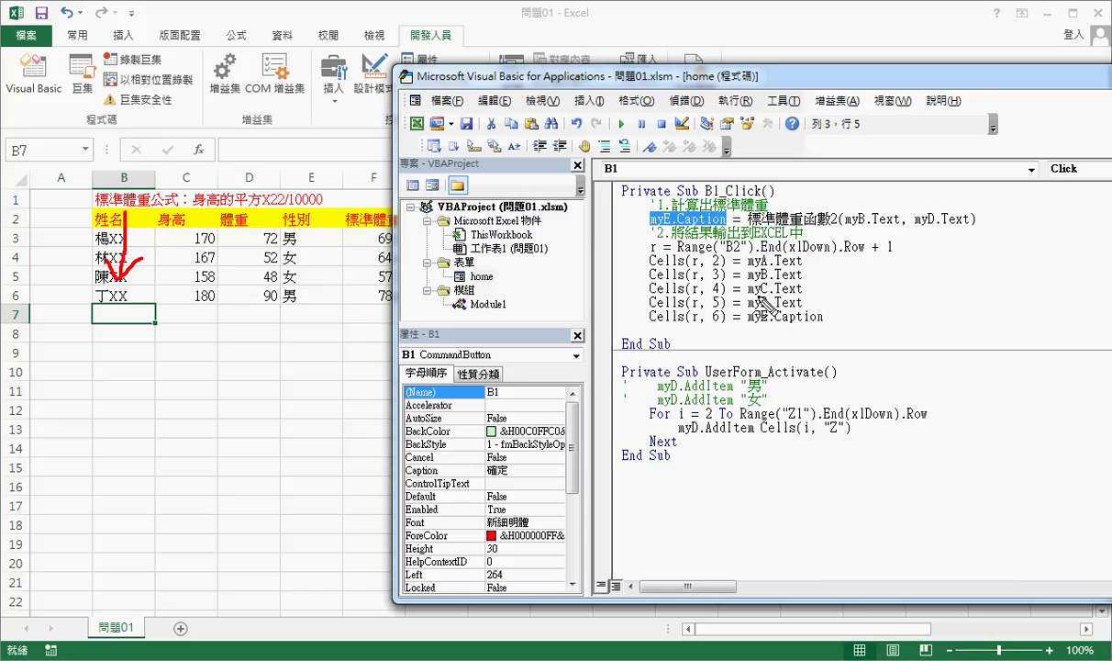
pyautogui.moveTo(676, 258); pyautogui.dragTo(872, 254)
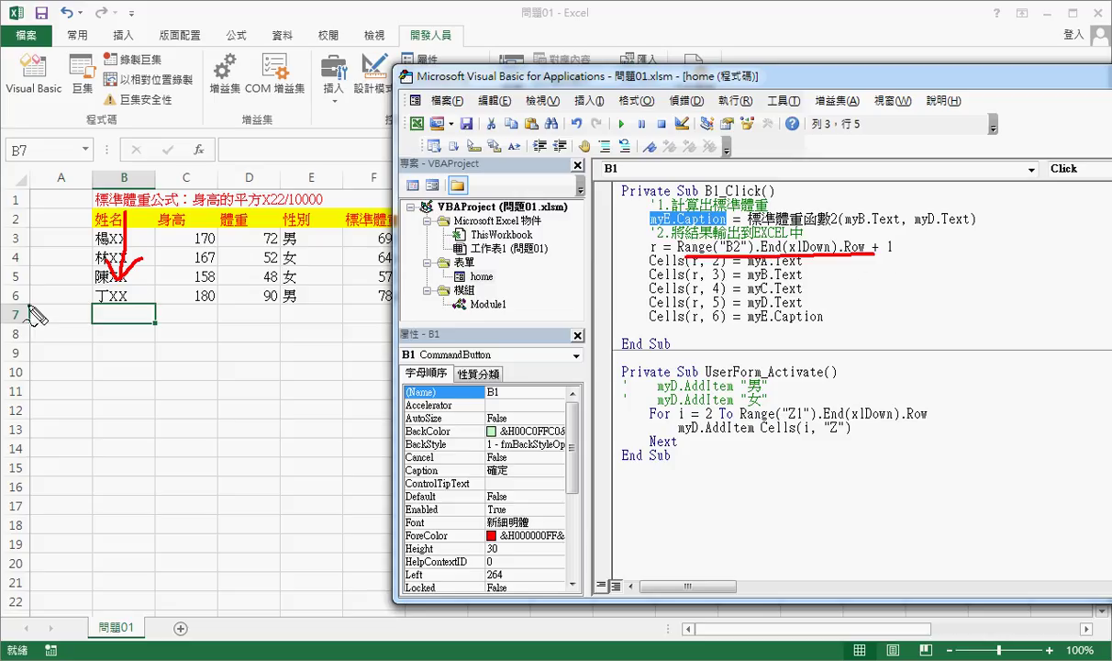
pyautogui.moveTo(18, 286); pyautogui.dragTo(13, 322)
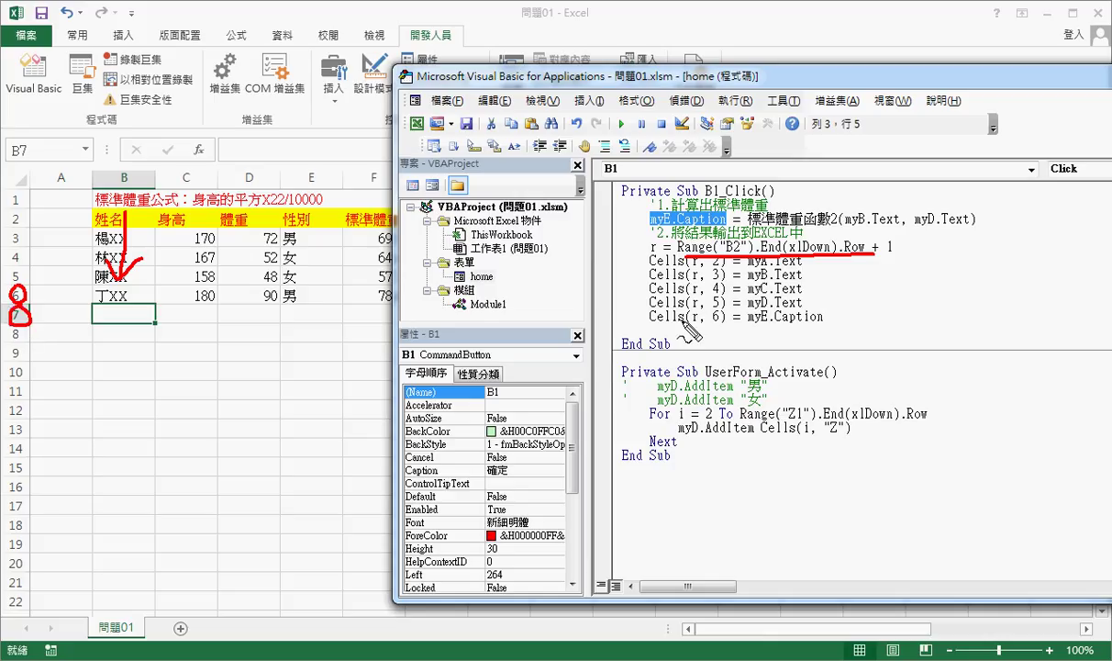
pyautogui.moveTo(879, 261); pyautogui.dragTo(904, 258)
pyautogui.moveTo(655, 240); pyautogui.dragTo(662, 257)
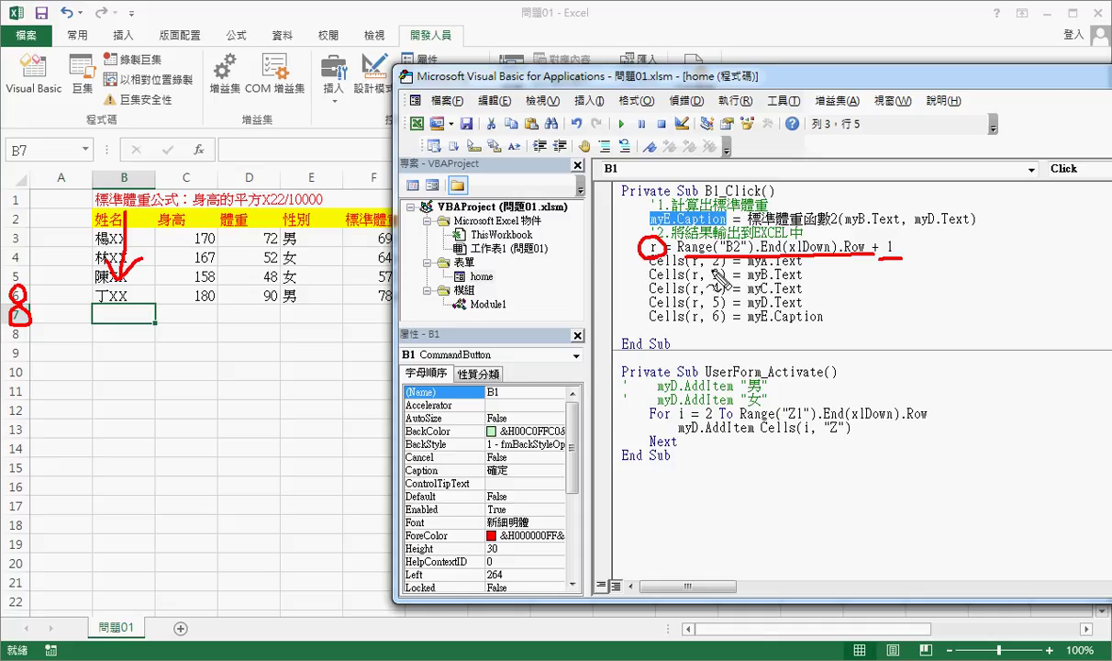
pyautogui.moveTo(127, 184); pyautogui.dragTo(134, 180)
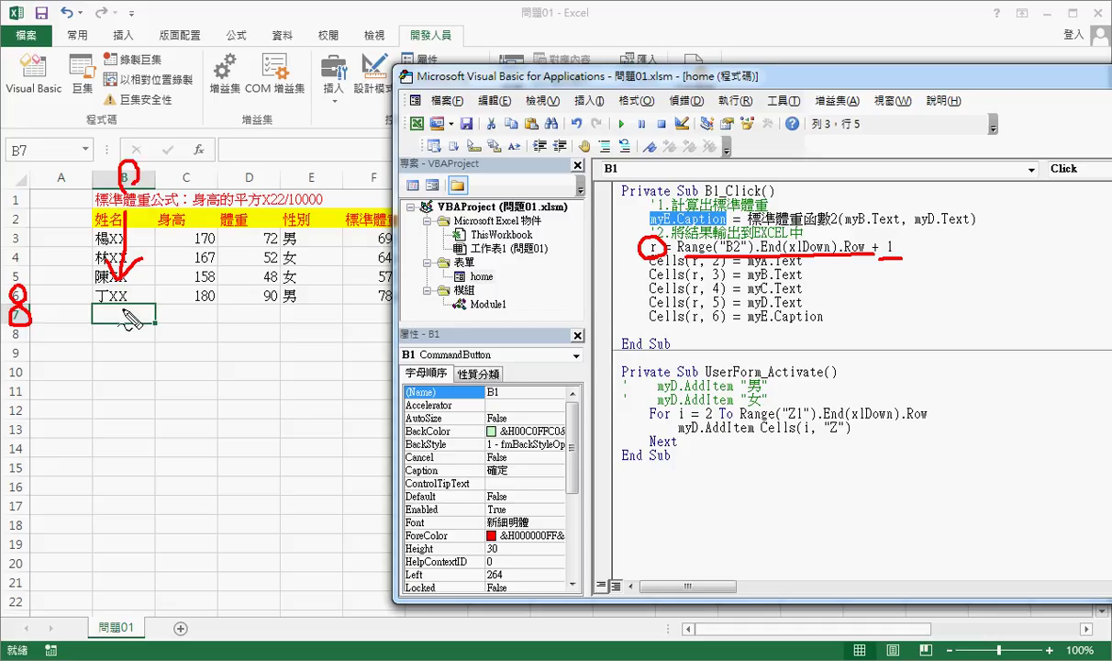
pyautogui.moveTo(757, 270); pyautogui.dragTo(801, 264)
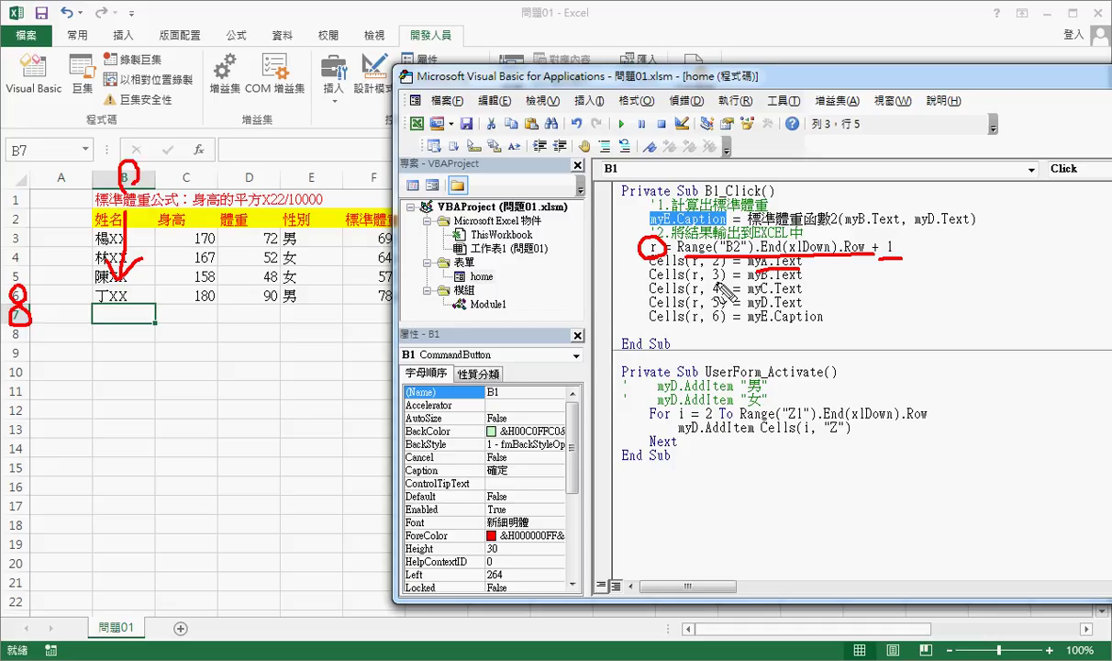
pyautogui.moveTo(711, 280); pyautogui.dragTo(716, 283)
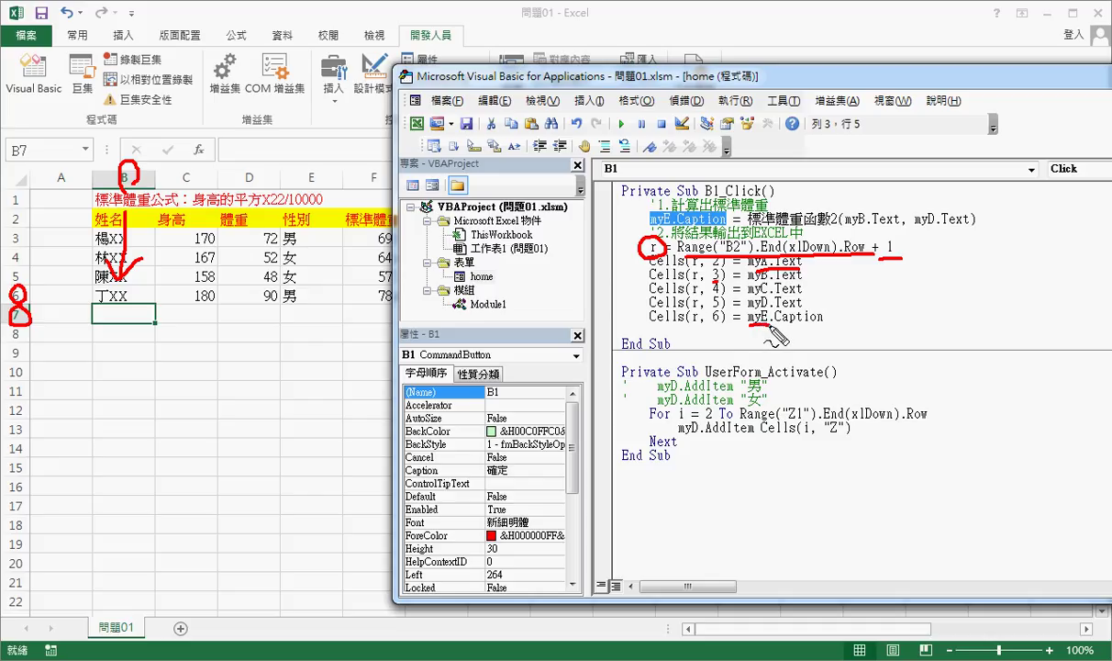
pyautogui.moveTo(748, 324); pyautogui.dragTo(823, 322)
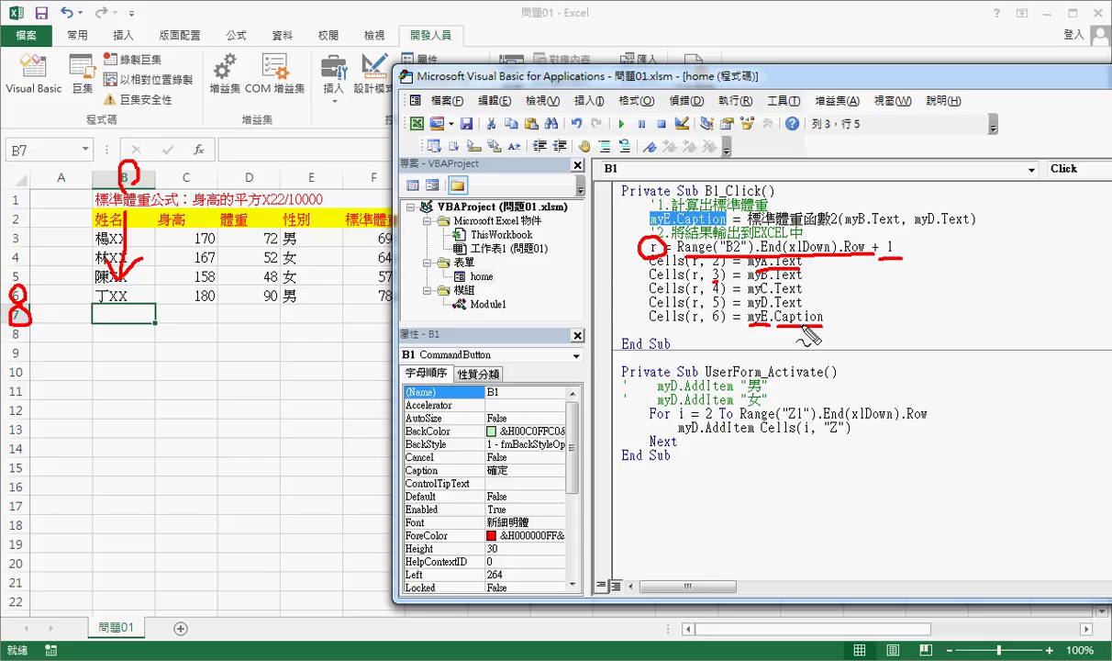
pyautogui.press('Escape')
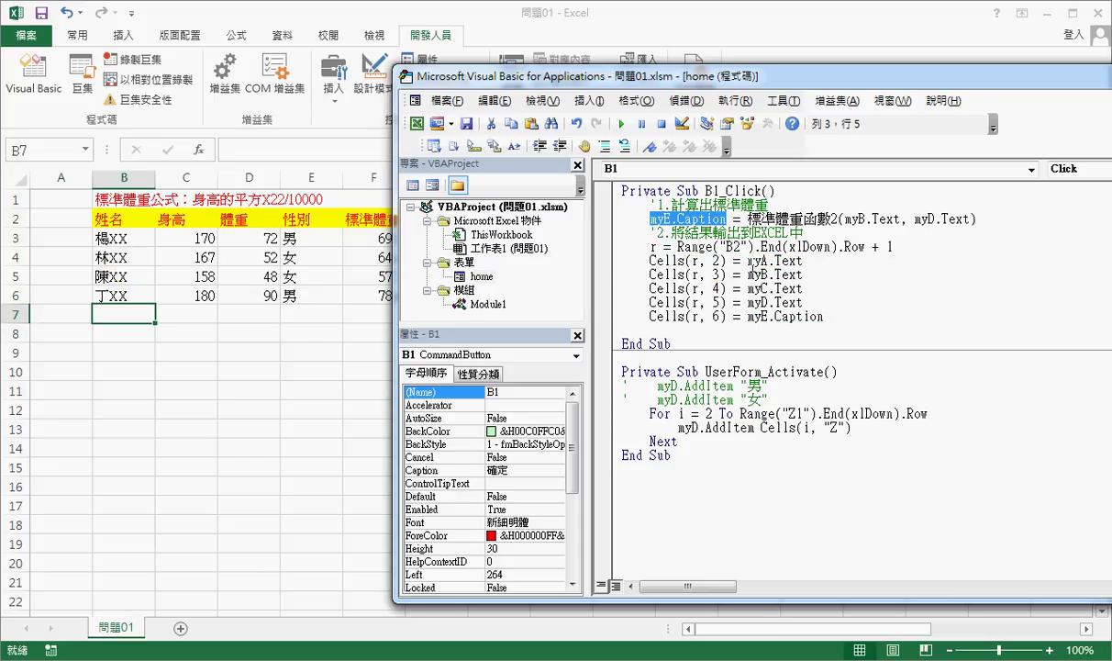
# Run the form and submit entry XXX, height 150, weight 65, gender 女 with 確定
pyautogui.click(621, 123)
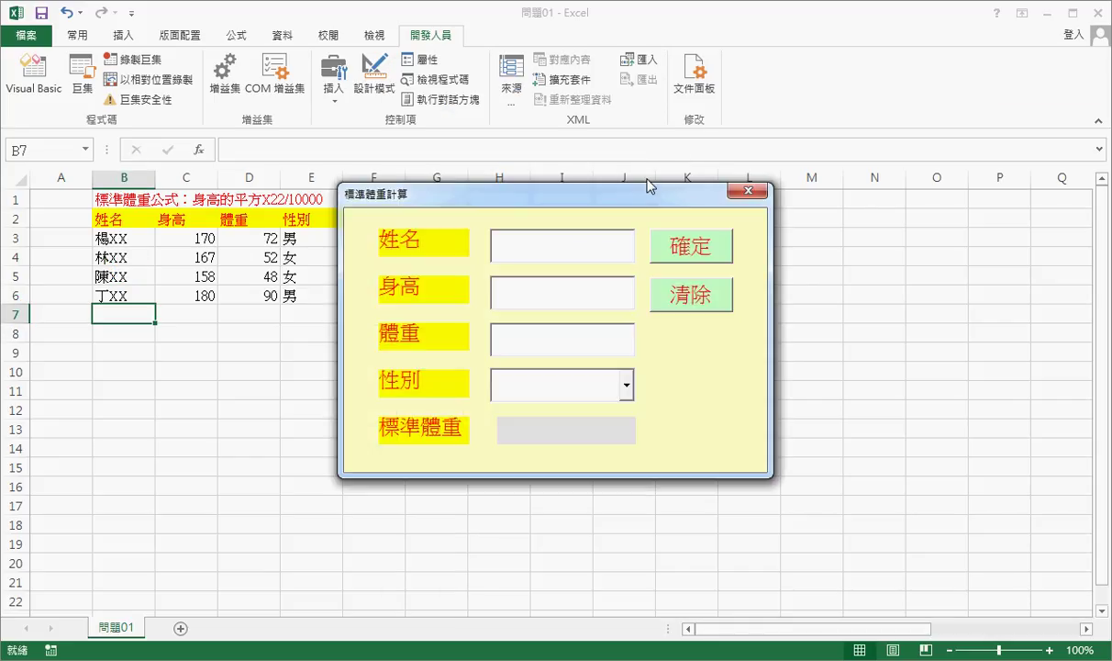
pyautogui.moveTo(648, 187); pyautogui.dragTo(853, 171)
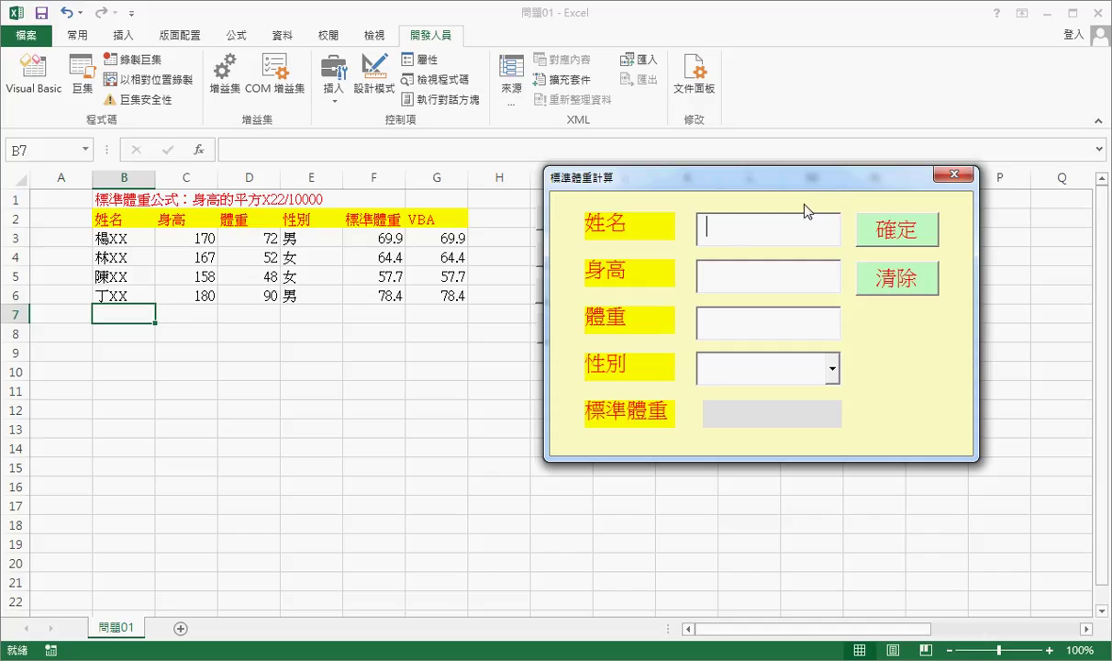
pyautogui.write('XXX')
pyautogui.click(716, 275)
pyautogui.write('15')
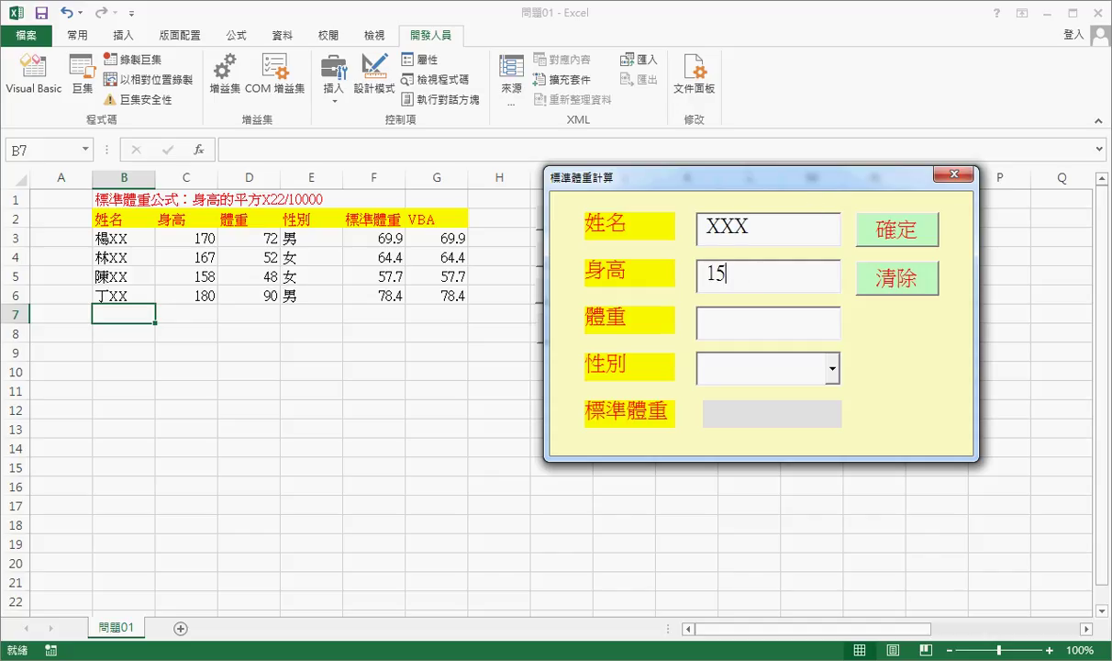
pyautogui.write('065')
pyautogui.click(761, 367)
pyautogui.press('Down')
pyautogui.press('Down')
pyautogui.press('Tab')
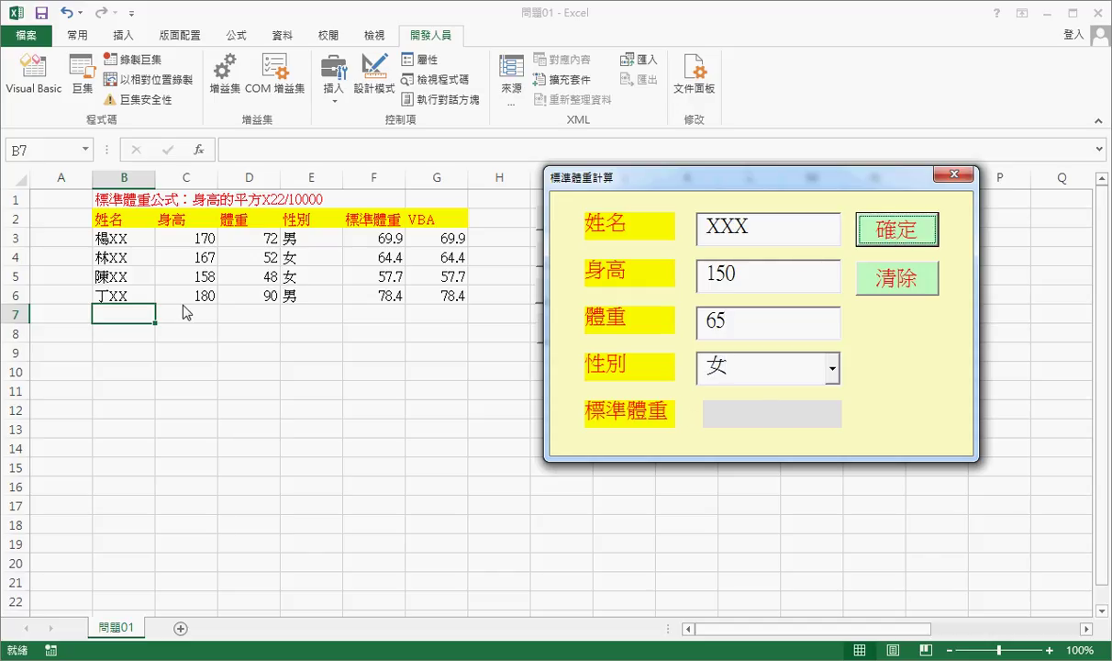
pyautogui.click(908, 241)
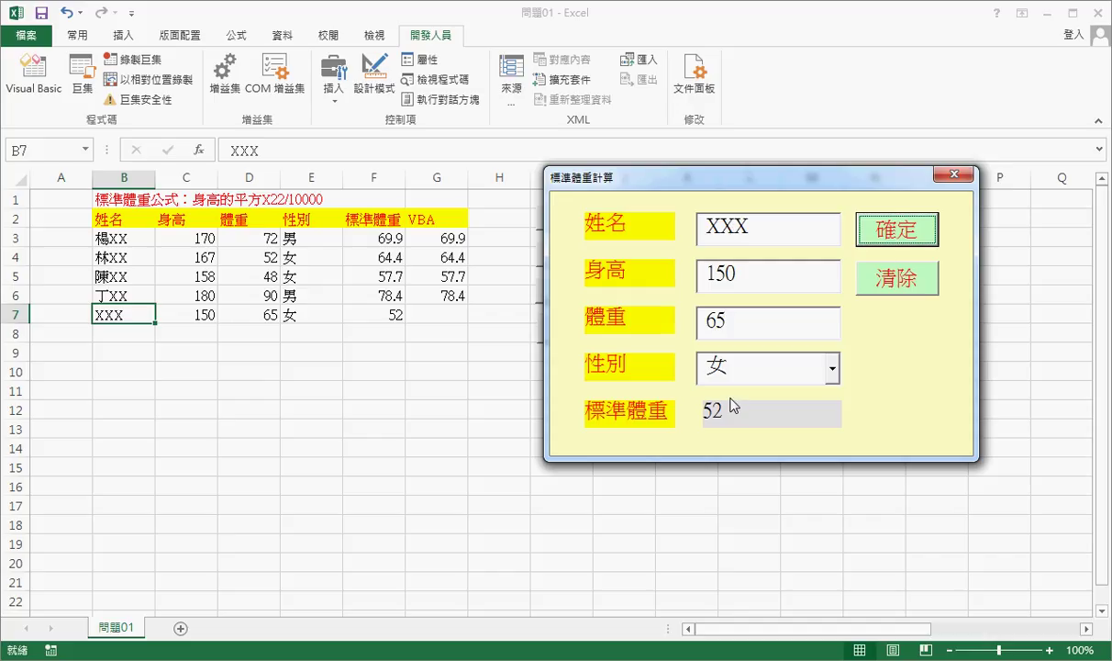
# Paste the five field-clearing lines from the document into the 清除 button's B2_Click
pyautogui.click(954, 174)
pyautogui.click(946, 268)
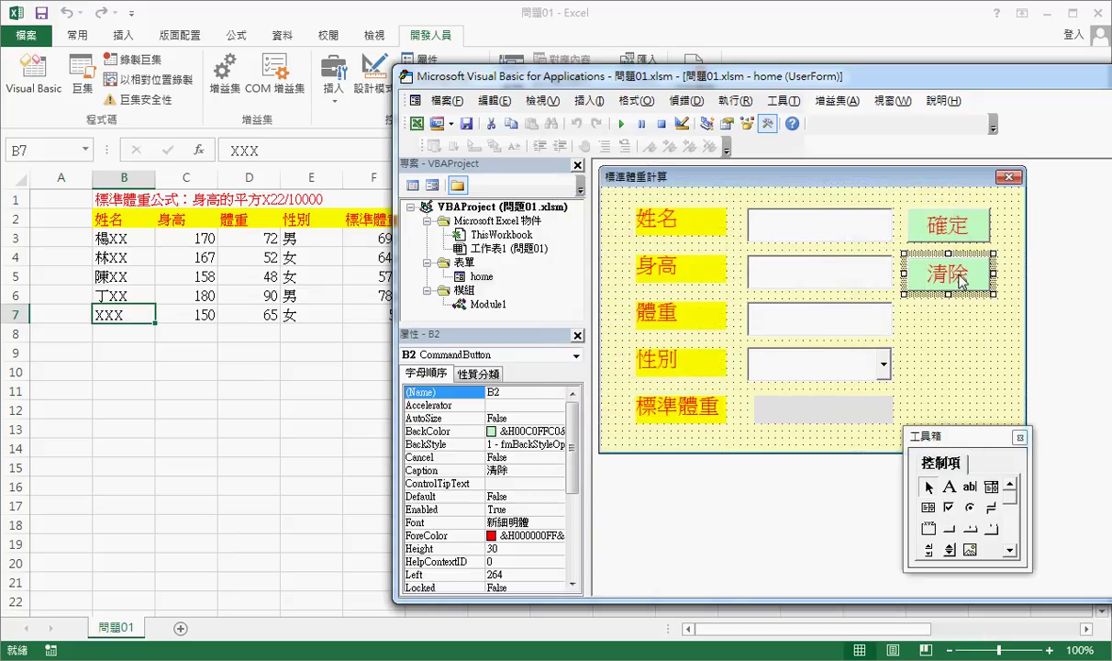
pyautogui.doubleClick(945, 268)
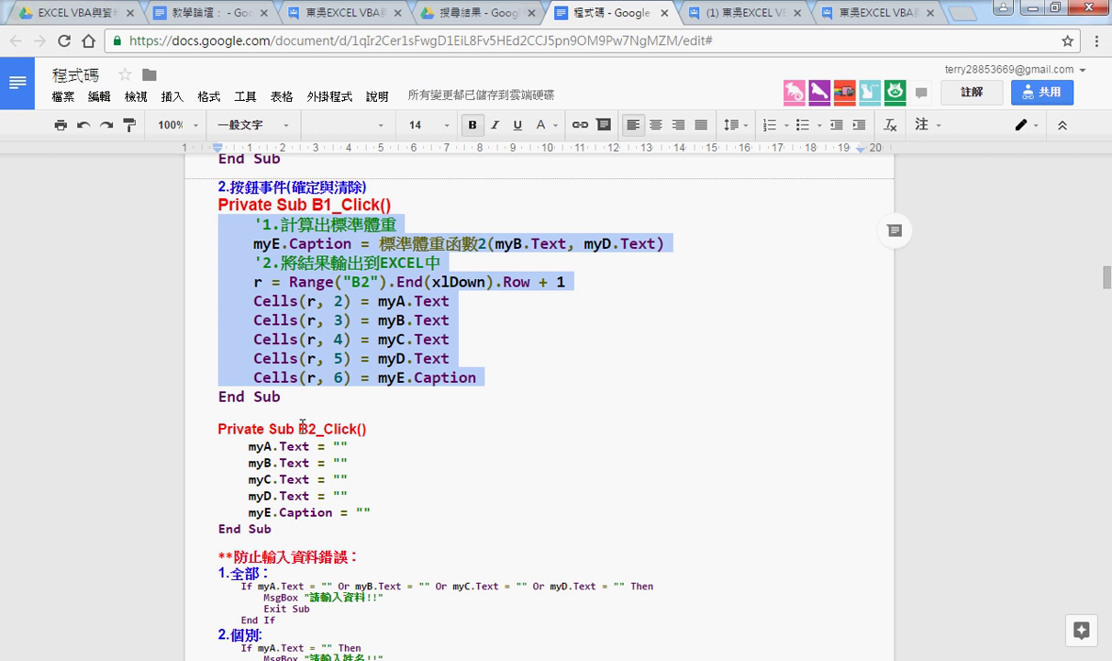
pyautogui.scroll(-2, 279, 393)
pyautogui.click(350, 424)
pyautogui.moveTo(371, 425); pyautogui.dragTo(216, 359)
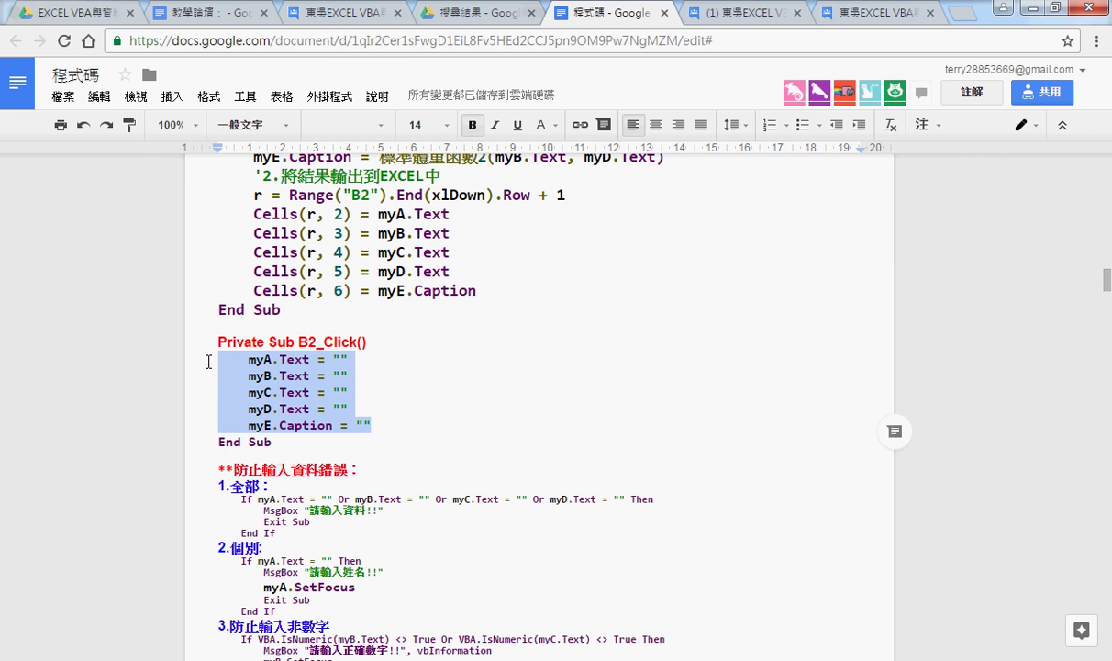
pyautogui.hotkey('alt', 'Tab')
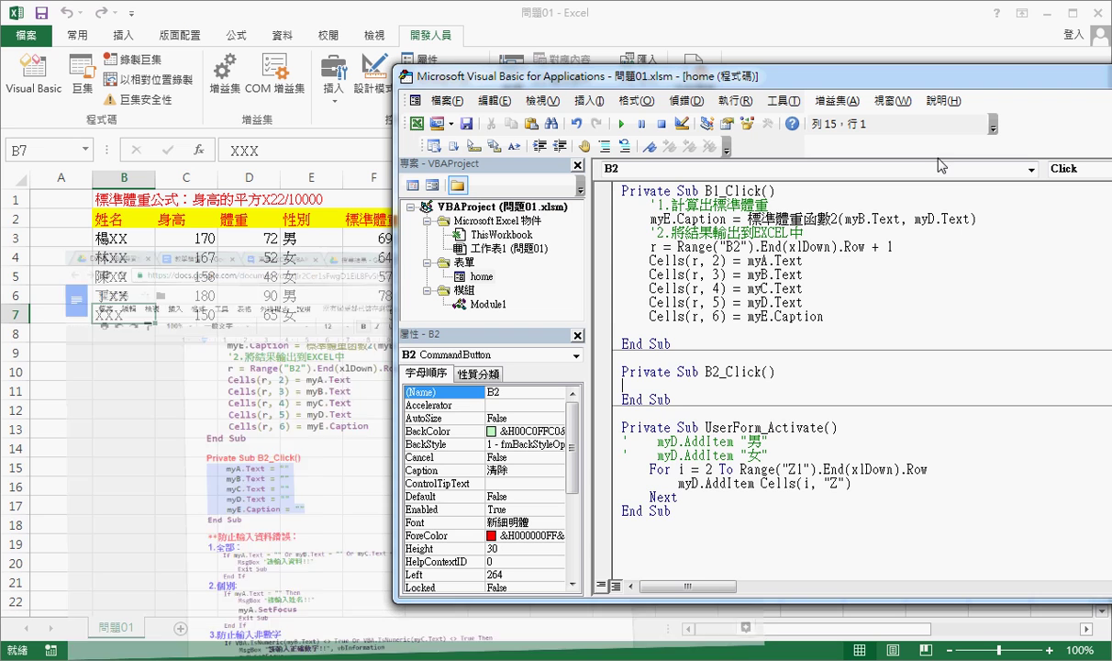
pyautogui.write('myA.Text = ""     myB.Text = ""     myC.Text = ""     myD.Text = ""     myE.Caption = ""')
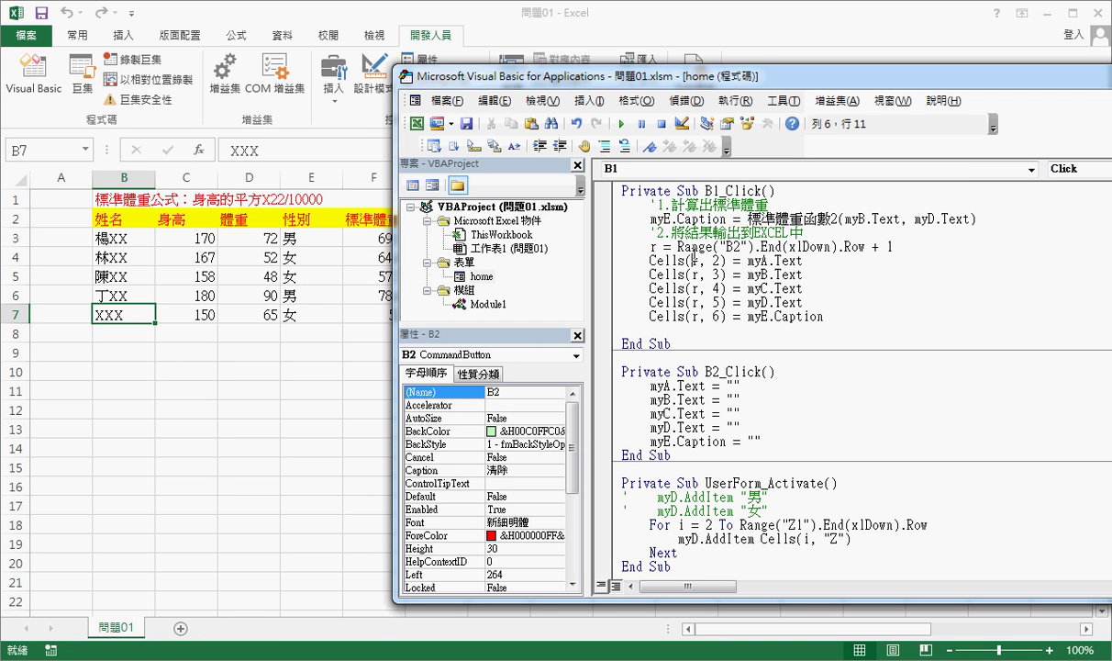
# Rerun the form with test values XX, XX and 男, then clear them with 清除
pyautogui.click(621, 123)
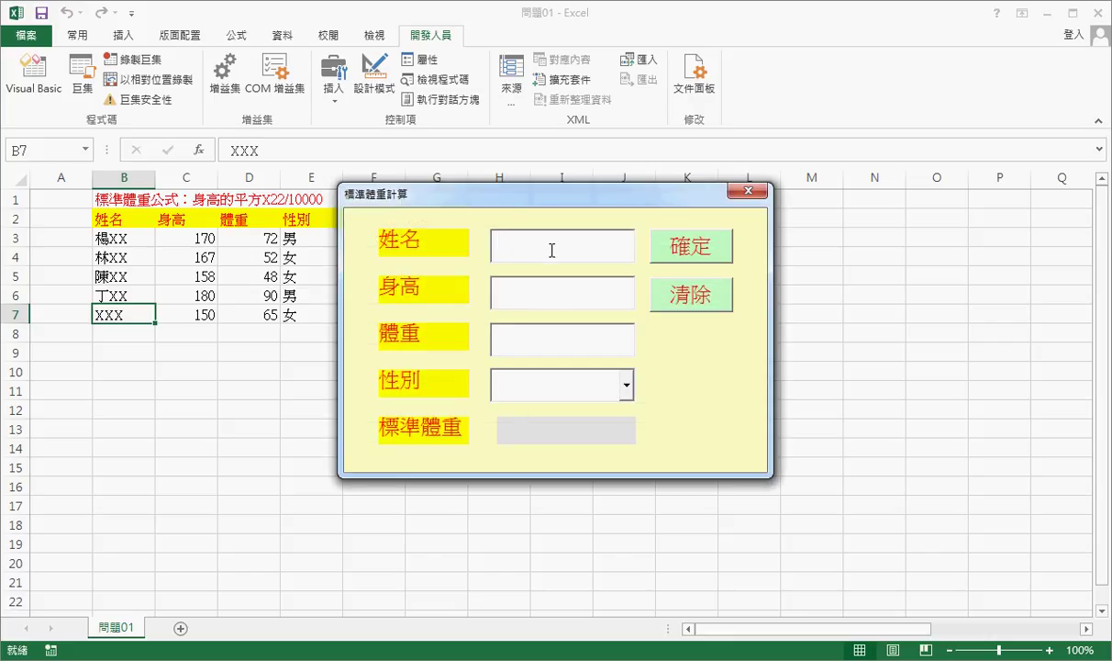
pyautogui.write('XX')
pyautogui.press('Tab')
pyautogui.click(535, 348)
pyautogui.write('X')
pyautogui.write('X')
pyautogui.click(543, 386)
pyautogui.click(627, 384)
pyautogui.click(601, 422)
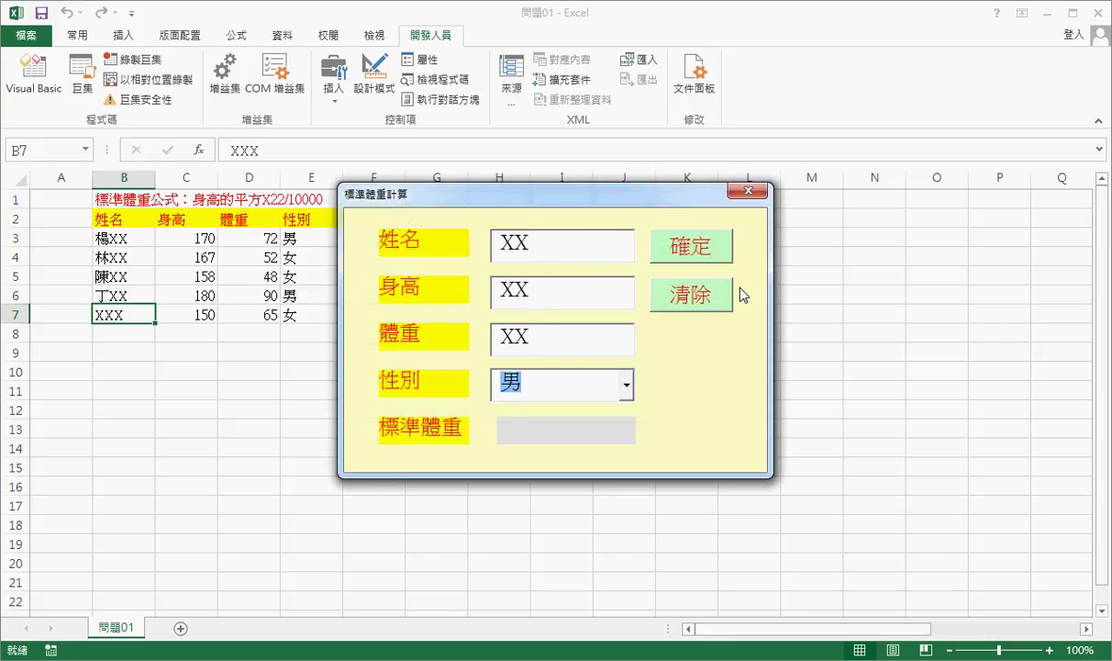
pyautogui.click(702, 303)
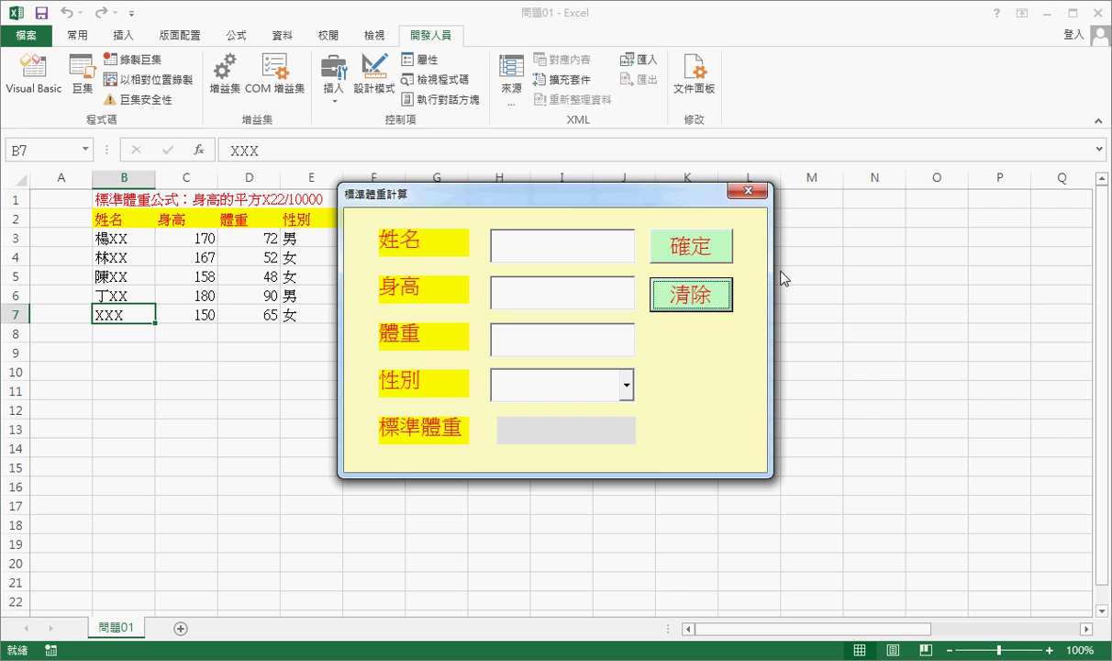
# Close the standard-weight form, the VBA editor window, and then the 問題01 workbook
pyautogui.click(743, 190)
pyautogui.moveTo(997, 78); pyautogui.dragTo(609, 85)
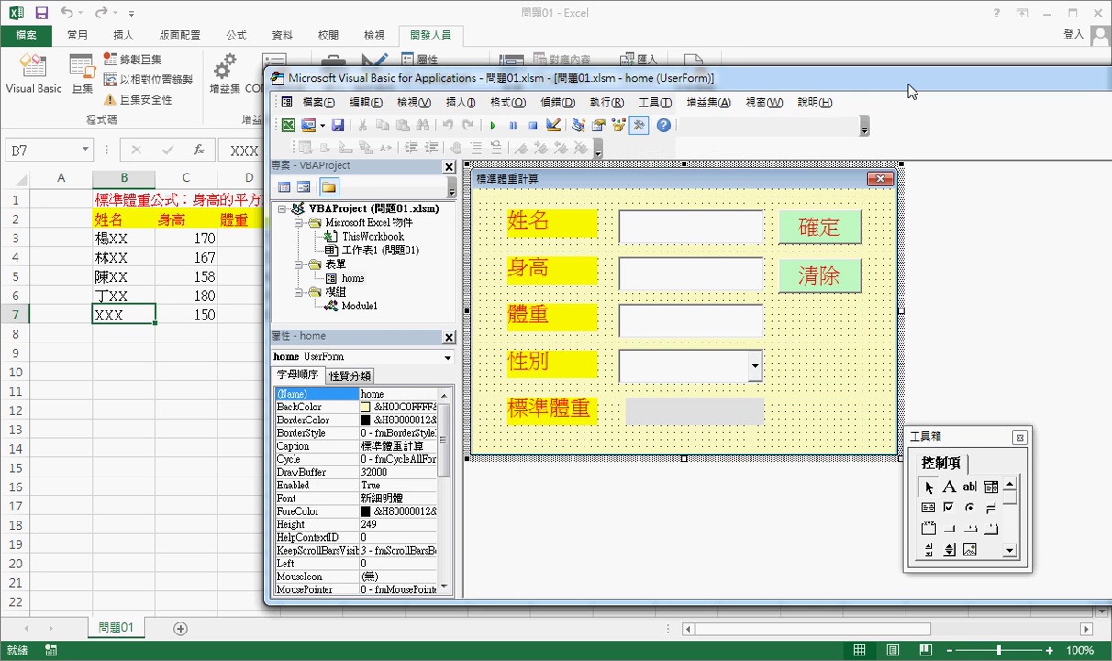
pyautogui.click(1070, 81)
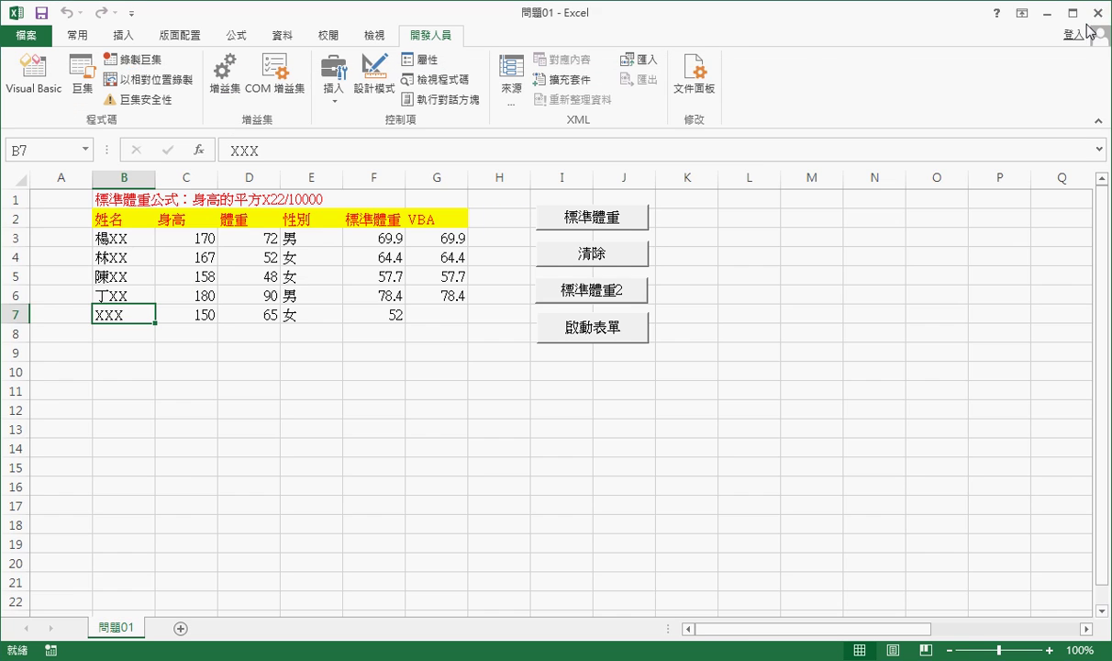
pyautogui.click(1096, 13)
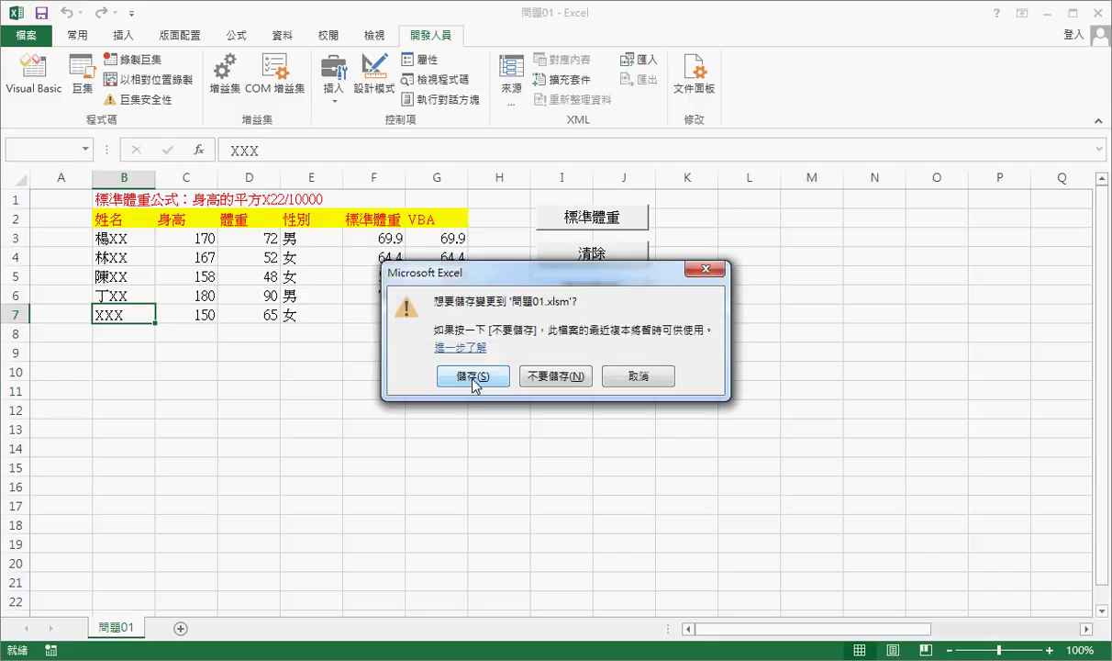
# Choose 儲存(S) to save 問題01.xlsm and exit Excel
pyautogui.click(474, 376)
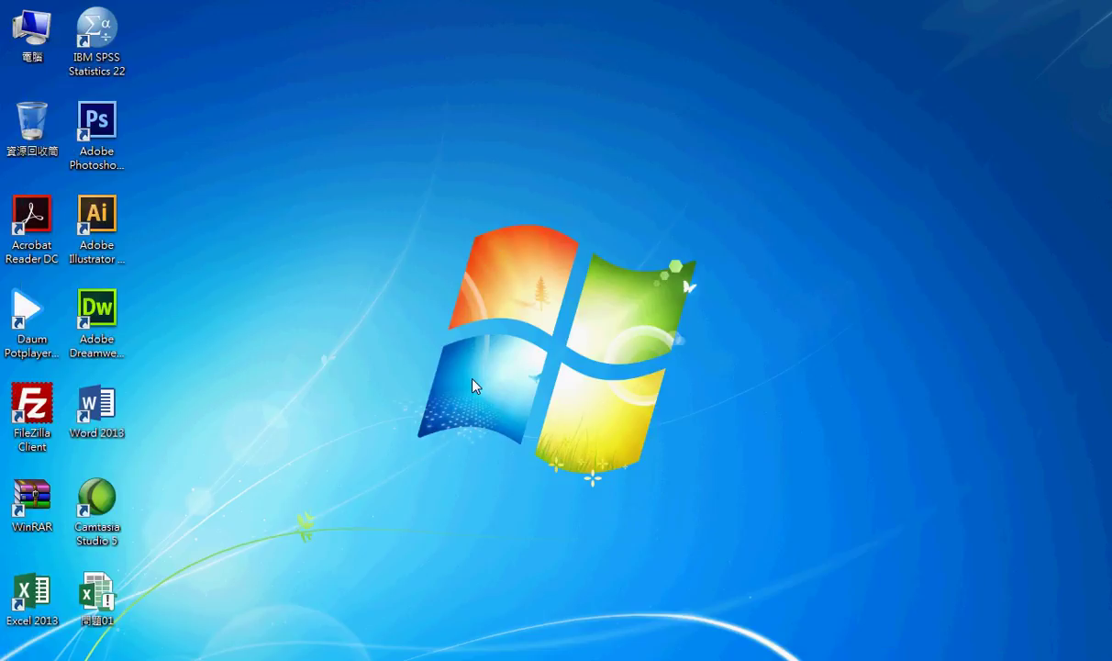